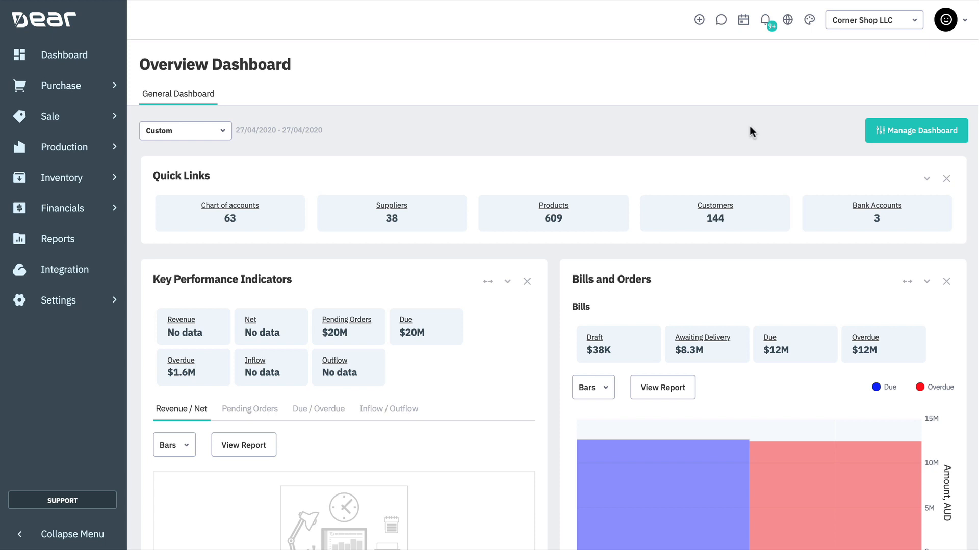
Open the ABC Furniture order dated 26/04/2020 from the purchases list and convert it to an advanced purchase.
{"action": "left_click", "coordinate": [61, 85]}
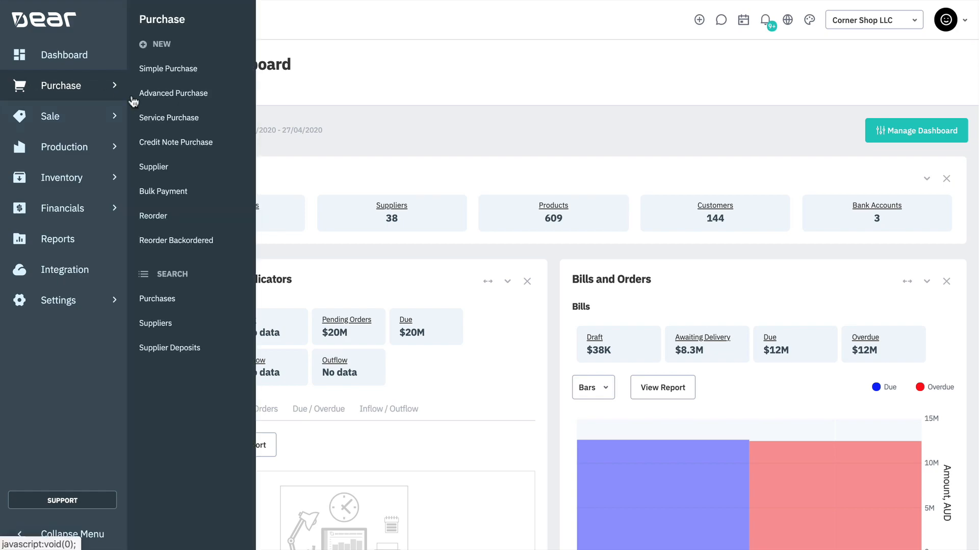
{"action": "left_click", "coordinate": [183, 301]}
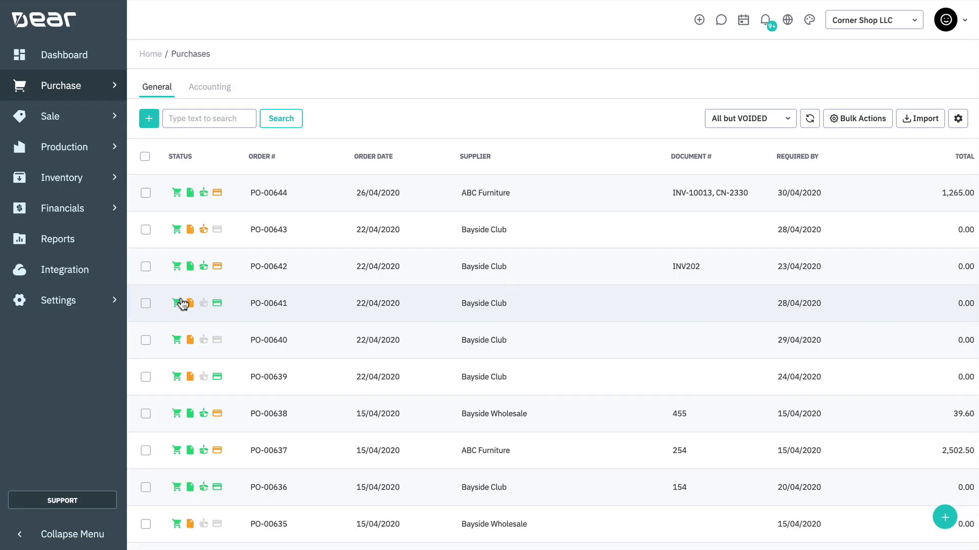
{"action": "left_click", "coordinate": [307, 200]}
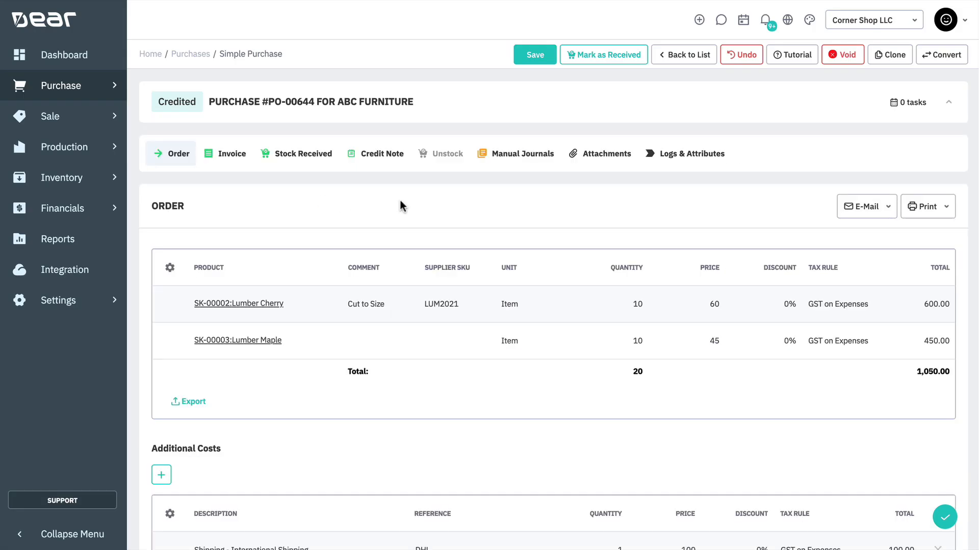
{"action": "left_click", "coordinate": [944, 56]}
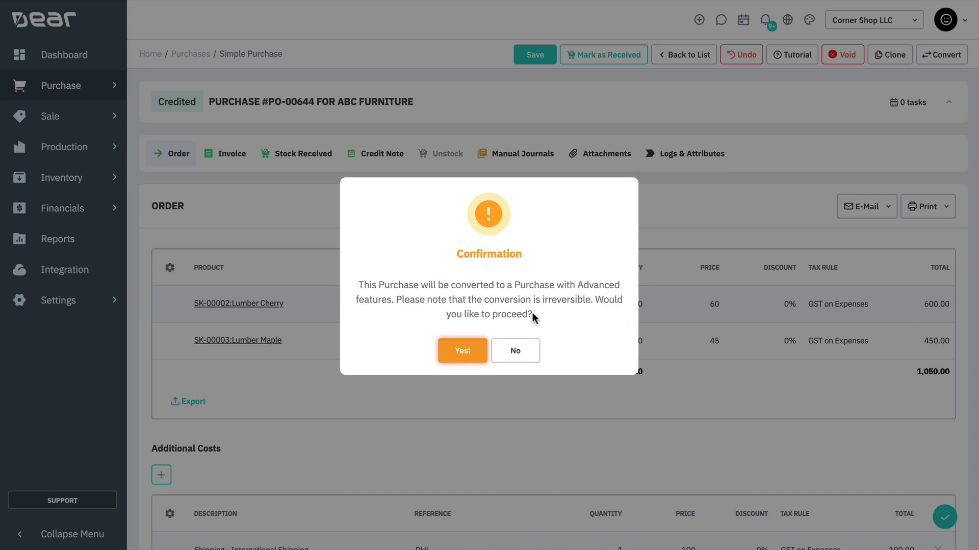
{"action": "left_click", "coordinate": [465, 350]}
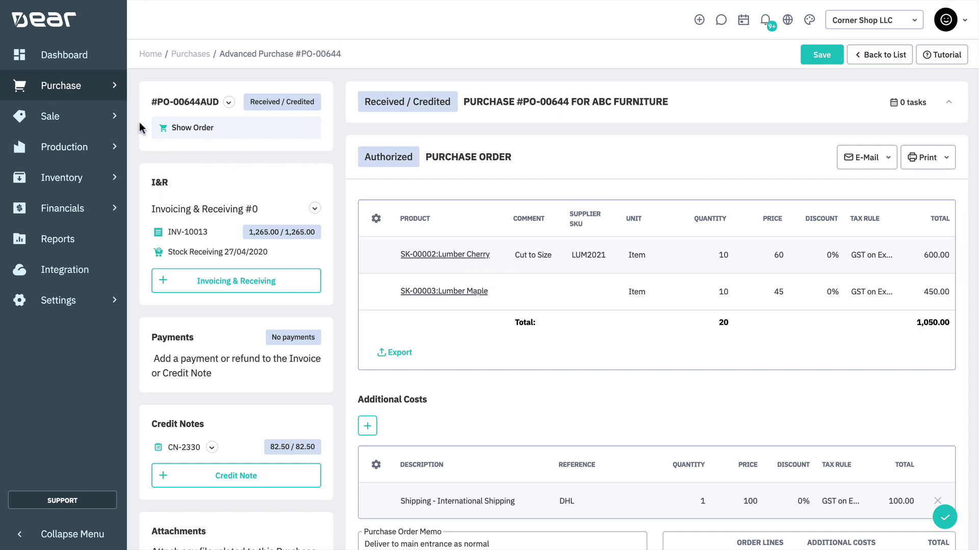
Create a new advanced purchase with ABC Furniture as the supplier.
{"action": "left_click", "coordinate": [102, 92]}
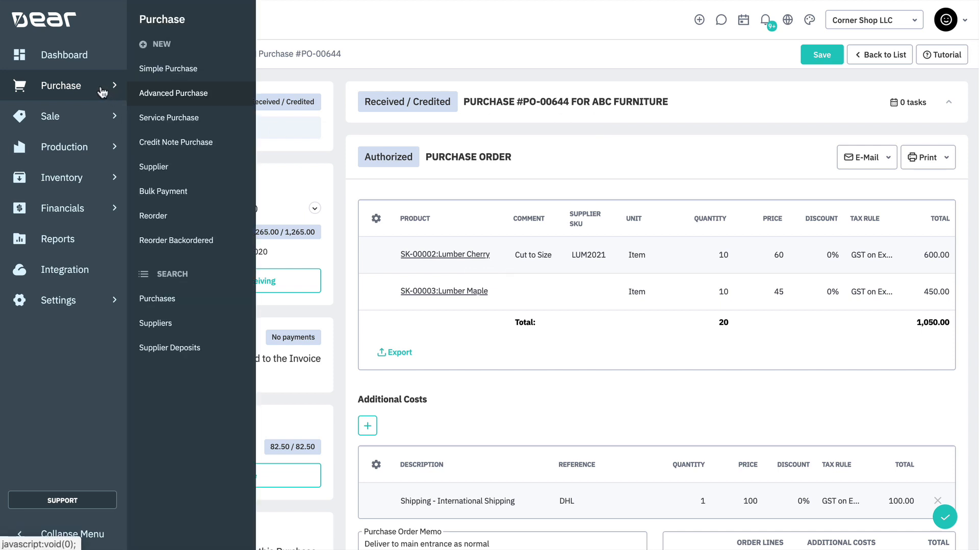
{"action": "left_click", "coordinate": [221, 94]}
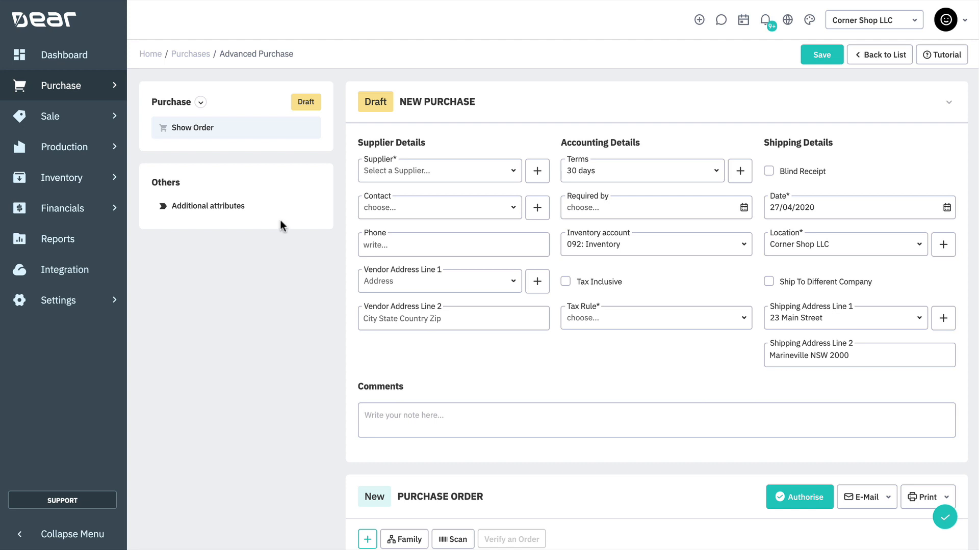
{"action": "left_click", "coordinate": [513, 173]}
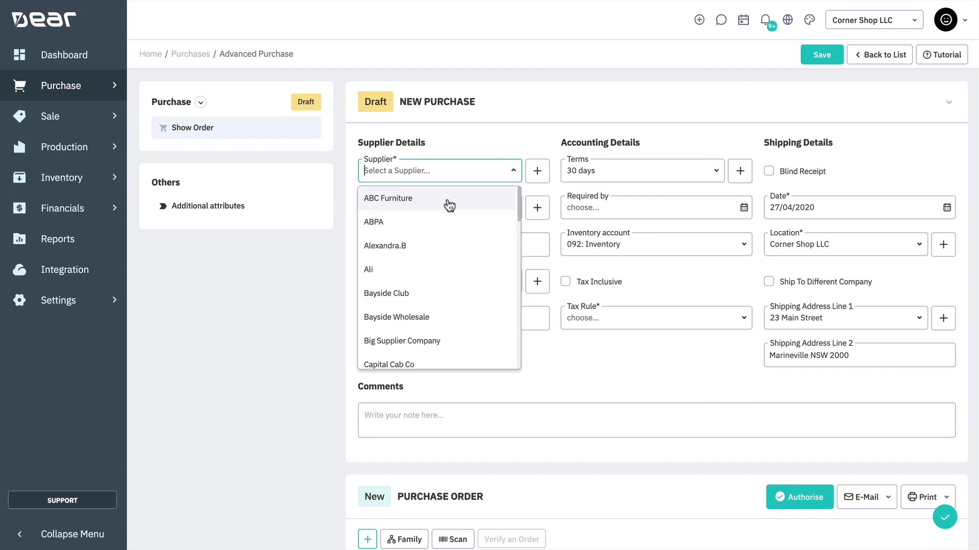
{"action": "left_click", "coordinate": [449, 204]}
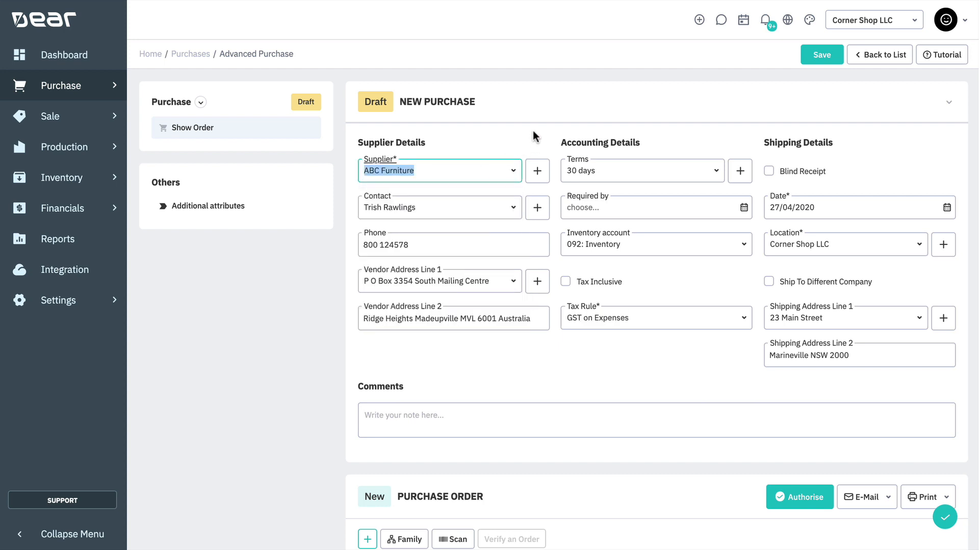
{"action": "left_click", "coordinate": [533, 135]}
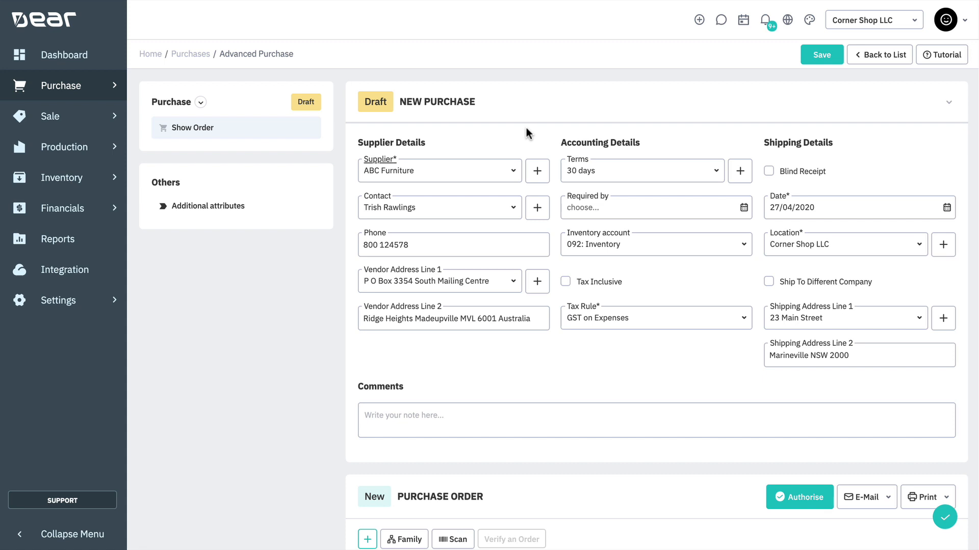
Add an extra line to the purchase order and fill the first two lines with SK-00002 Lumber Cherry and SK-00003 Lumber Maple.
{"action": "scroll", "coordinate": [526, 127], "scroll_direction": "down", "scroll_amount": 3}
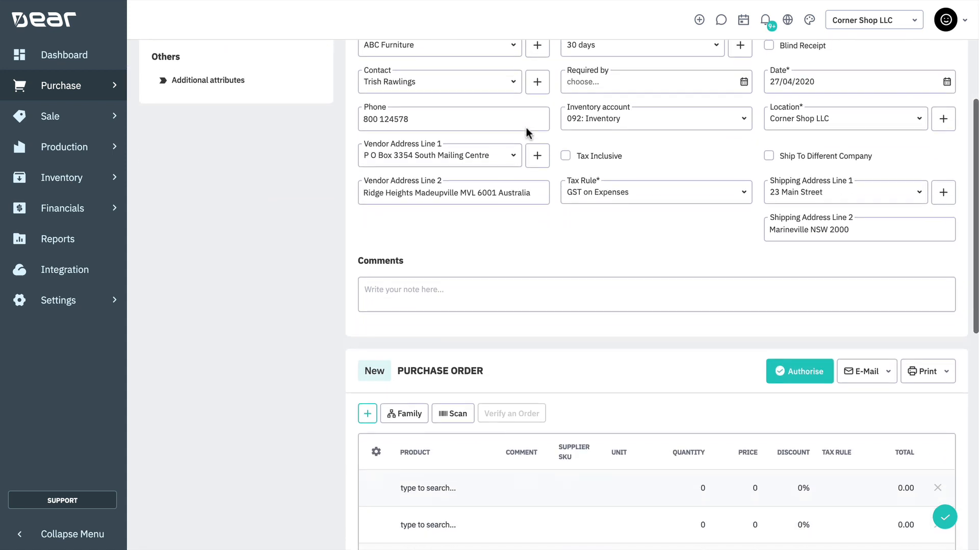
{"action": "scroll", "coordinate": [526, 127], "scroll_direction": "down", "scroll_amount": 6}
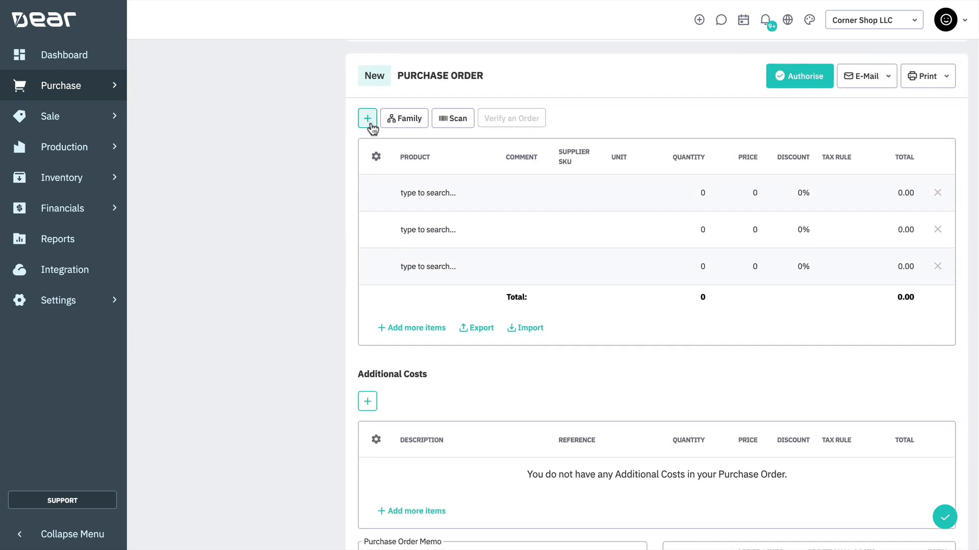
{"action": "left_click", "coordinate": [368, 123]}
{"action": "left_click", "coordinate": [419, 193]}
{"action": "type", "text": "Lumber"}
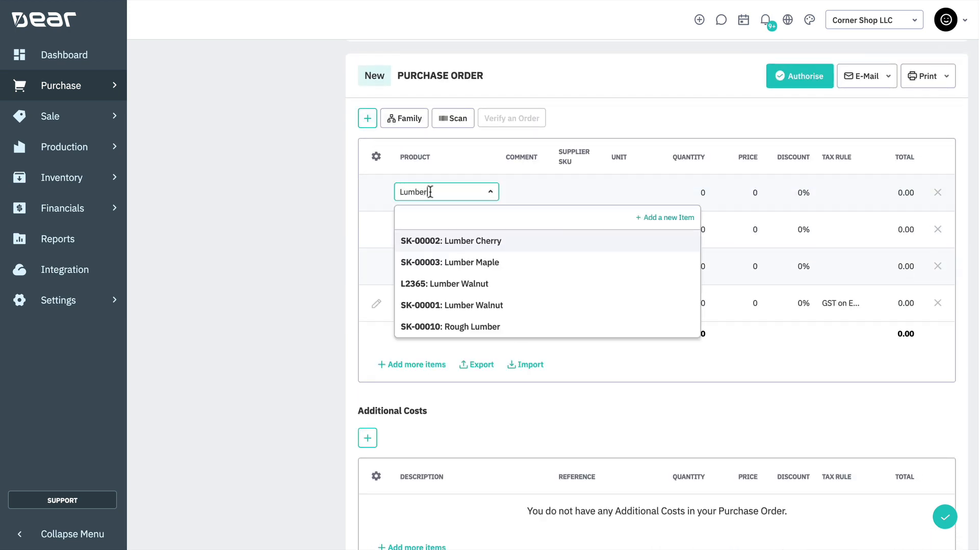
{"action": "left_click", "coordinate": [438, 240]}
{"action": "left_click", "coordinate": [432, 233]}
{"action": "type", "text": "Lumber"}
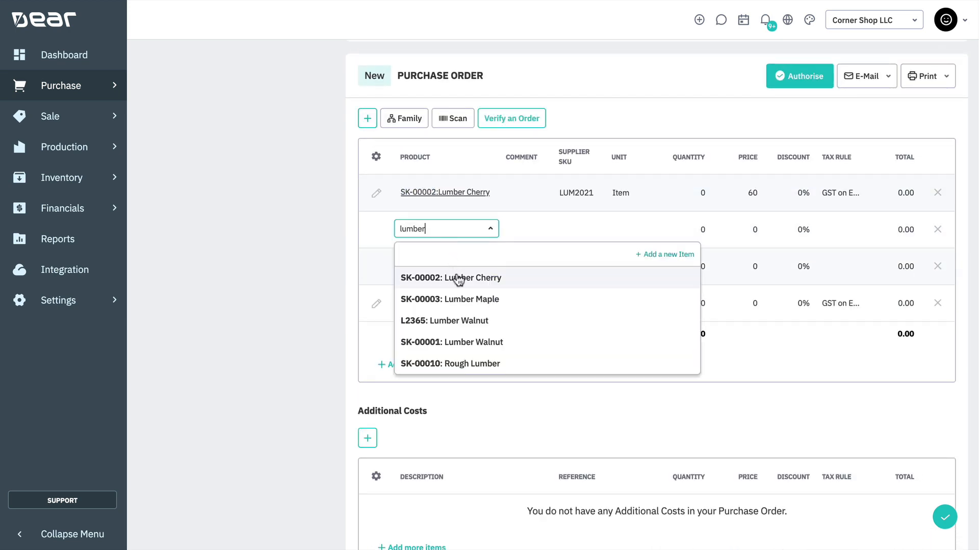
{"action": "left_click", "coordinate": [432, 286]}
Add SK-00001 Lumber Walnut and SK-00010 Rough Lumber as the third and fourth order lines.
{"action": "left_click", "coordinate": [430, 281]}
{"action": "type", "text": "Lumber"}
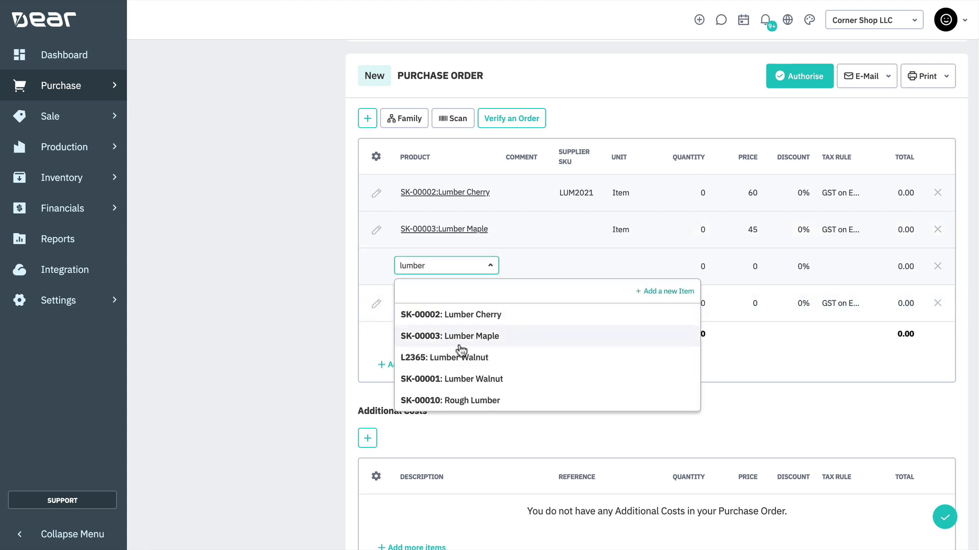
{"action": "left_click", "coordinate": [455, 375]}
{"action": "left_click", "coordinate": [439, 302]}
{"action": "type", "text": "lumber"}
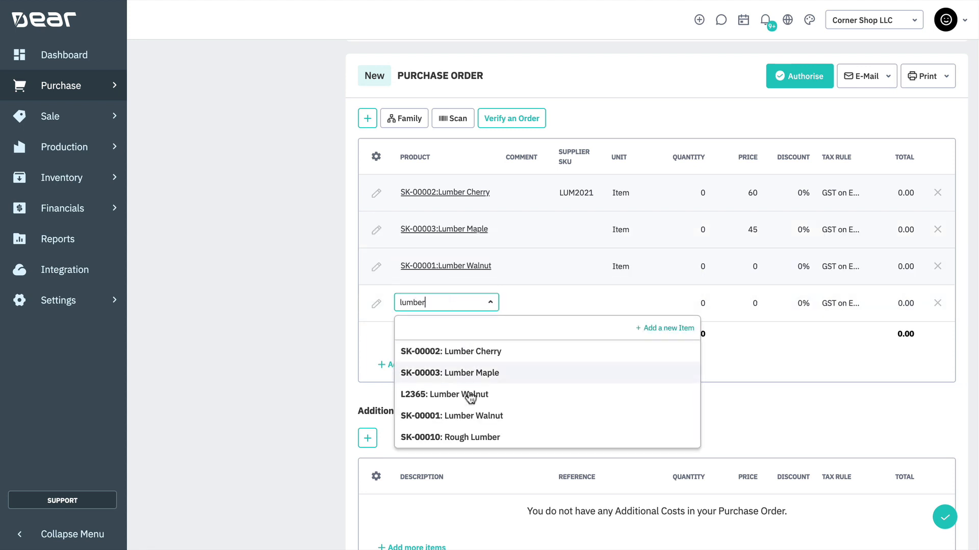
{"action": "left_click", "coordinate": [478, 437]}
Set the quantities to 10 for Lumber Cherry, Lumber Maple and Lumber Walnut, and 20 for Rough Lumber.
{"action": "left_click", "coordinate": [695, 192]}
{"action": "type", "text": "10"}
{"action": "left_click", "coordinate": [689, 228]}
{"action": "type", "text": "10"}
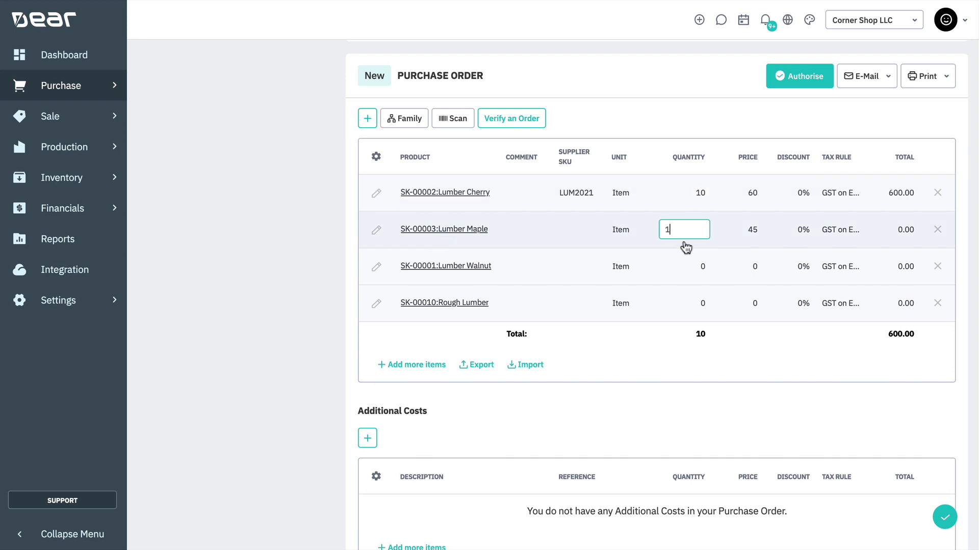
{"action": "left_click", "coordinate": [686, 265]}
{"action": "type", "text": "10"}
{"action": "left_click", "coordinate": [683, 304]}
{"action": "type", "text": "20"}
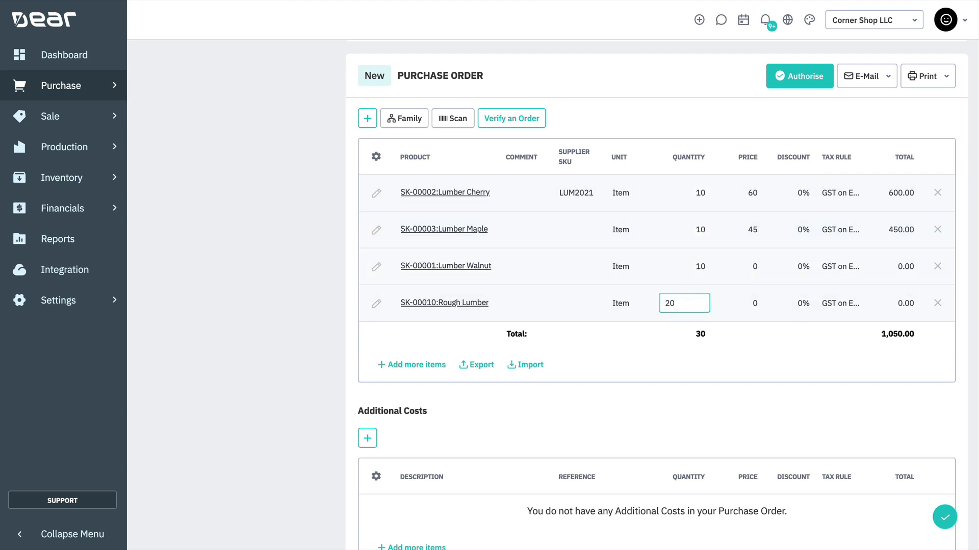
{"action": "left_click", "coordinate": [750, 379]}
Set the unit price to 45 for both Lumber Walnut and Rough Lumber.
{"action": "left_click", "coordinate": [750, 267]}
{"action": "type", "text": "45"}
{"action": "left_click", "coordinate": [754, 304]}
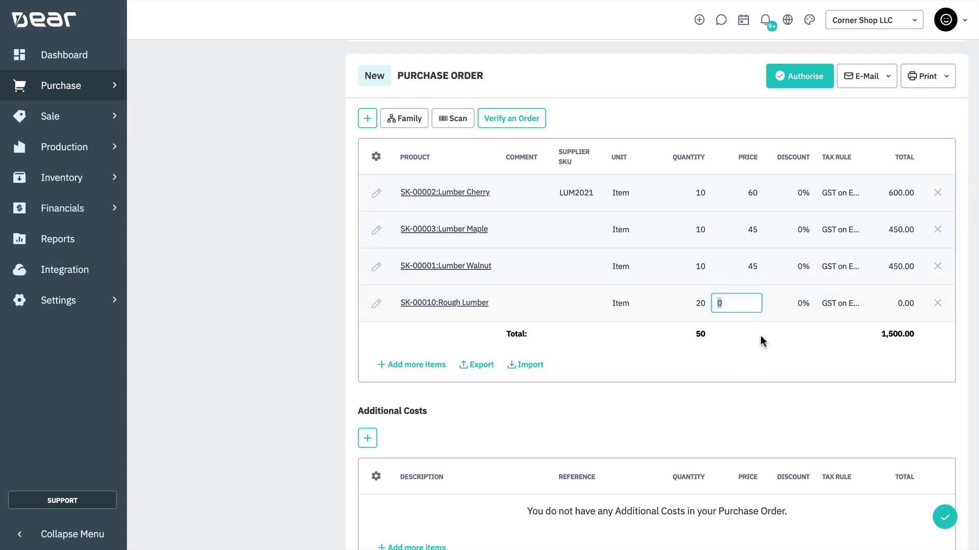
{"action": "type", "text": "45"}
{"action": "key", "text": "Return"}
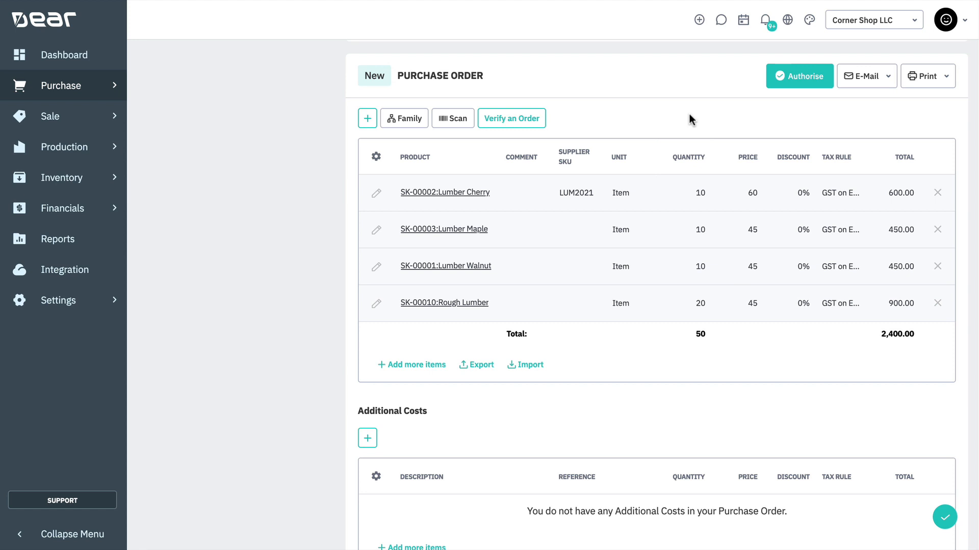
Add the additional cost "Shipping - International Shipping" at a price of 100 and authorise the purchase order.
{"action": "scroll", "coordinate": [689, 119], "scroll_direction": "down", "scroll_amount": 4}
{"action": "left_click", "coordinate": [367, 227]}
{"action": "left_click", "coordinate": [413, 304]}
{"action": "type", "text": "ing - Intern"}
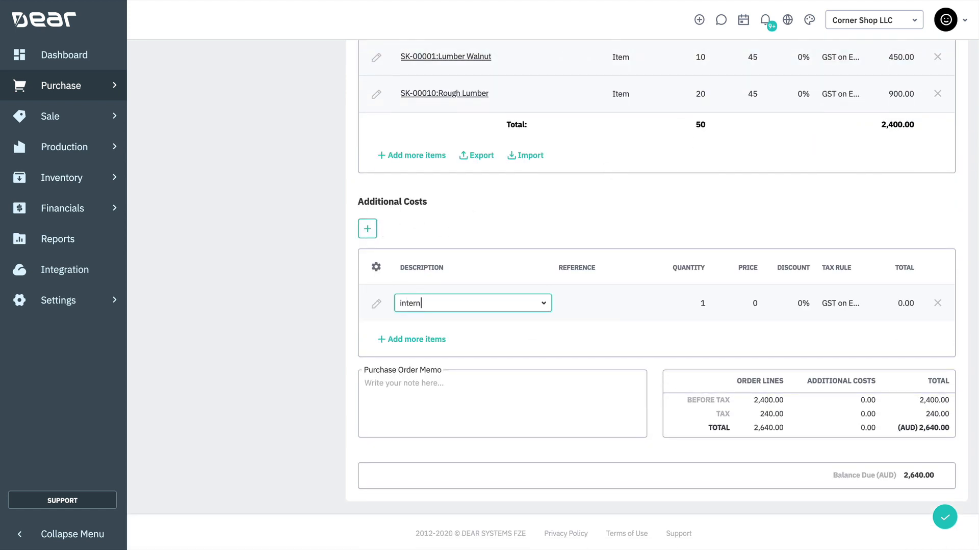
{"action": "type", "text": "ational"}
{"action": "left_click", "coordinate": [438, 350]}
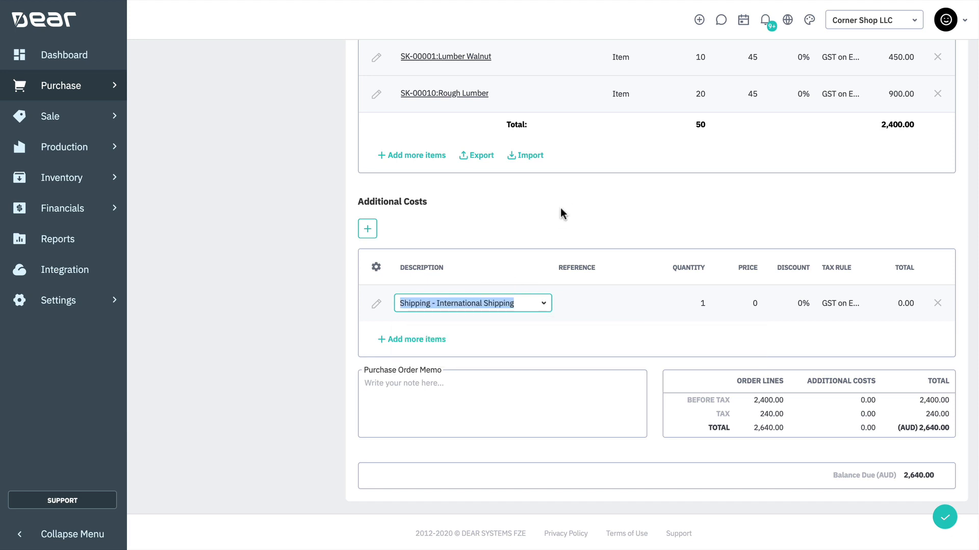
{"action": "left_click", "coordinate": [752, 303]}
{"action": "type", "text": "100"}
{"action": "left_click", "coordinate": [769, 210]}
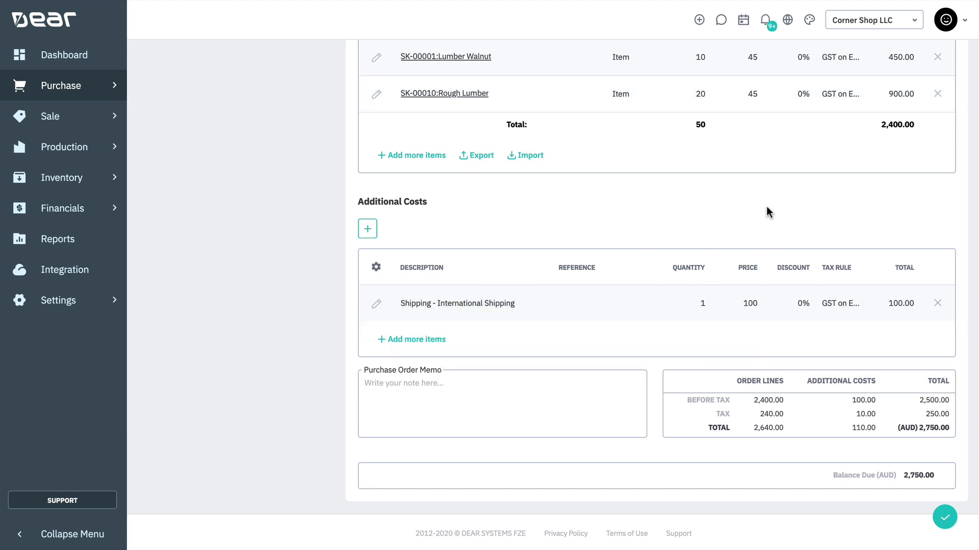
{"action": "scroll", "coordinate": [766, 206], "scroll_direction": "up", "scroll_amount": 7}
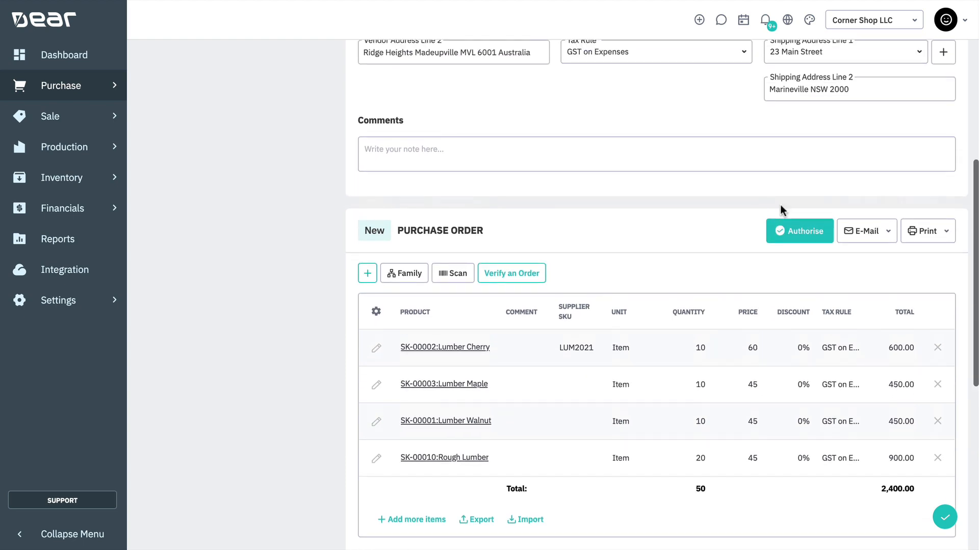
{"action": "left_click", "coordinate": [792, 235]}
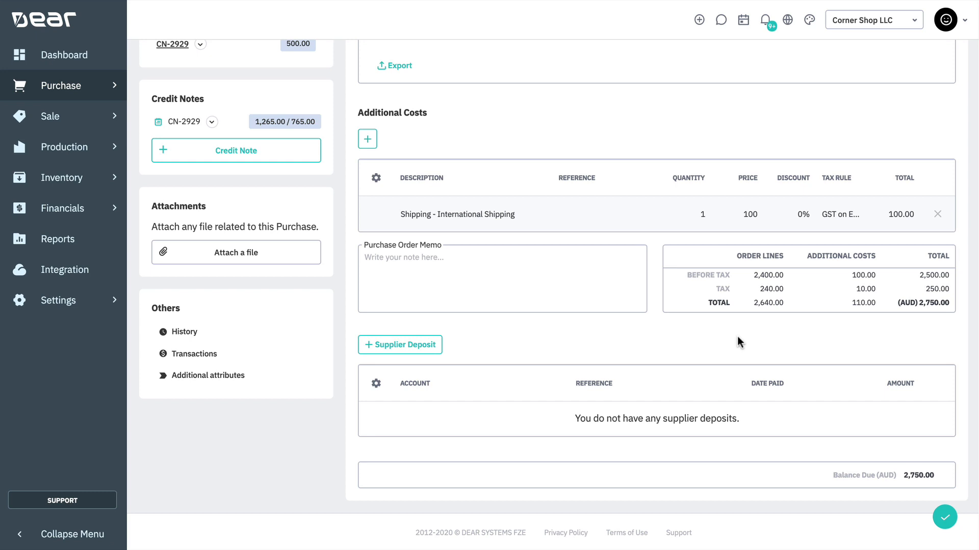
Create a supplier deposit of 1000 AUD from the 090 Business Bank Account with reference "Deposit", and delete that deposit line.
{"action": "left_click", "coordinate": [433, 349]}
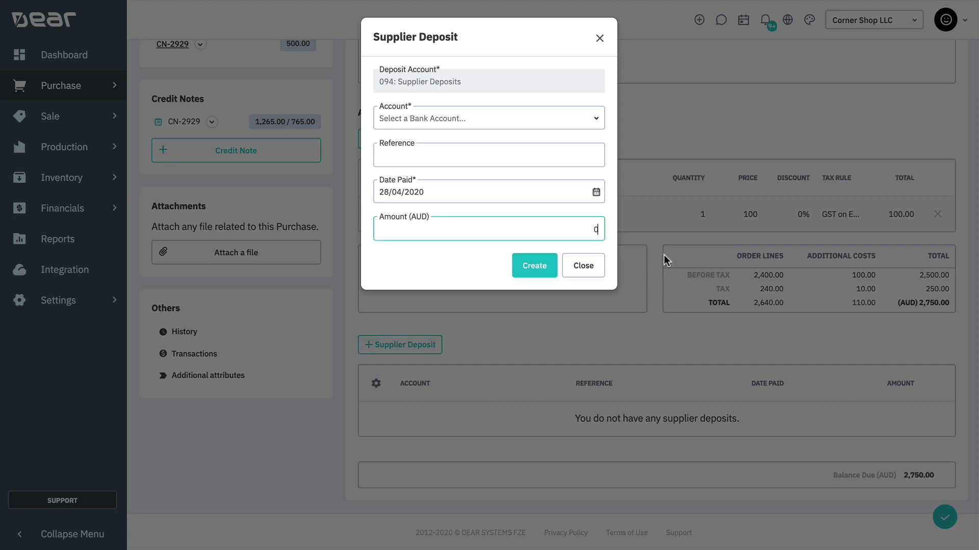
{"action": "left_click", "coordinate": [600, 128]}
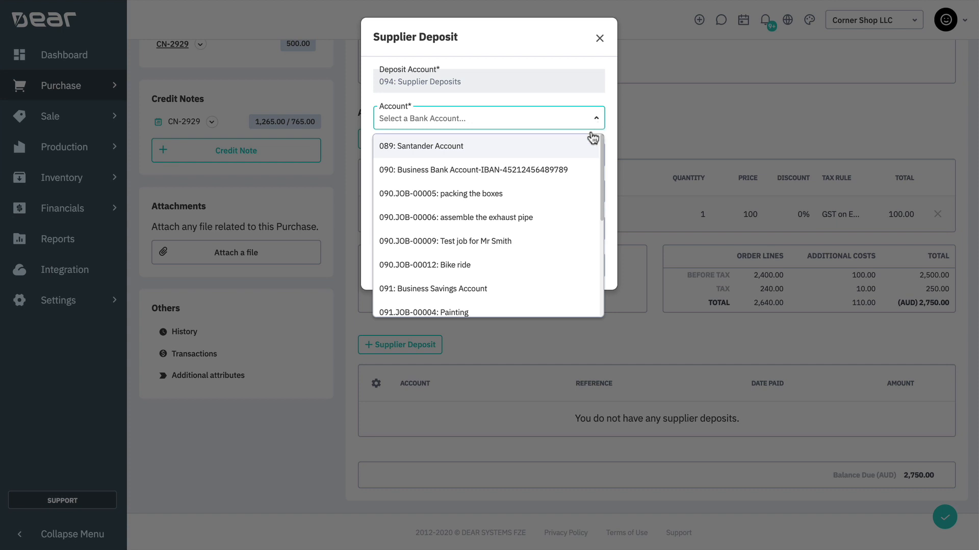
{"action": "left_click", "coordinate": [579, 163]}
{"action": "left_click", "coordinate": [557, 163]}
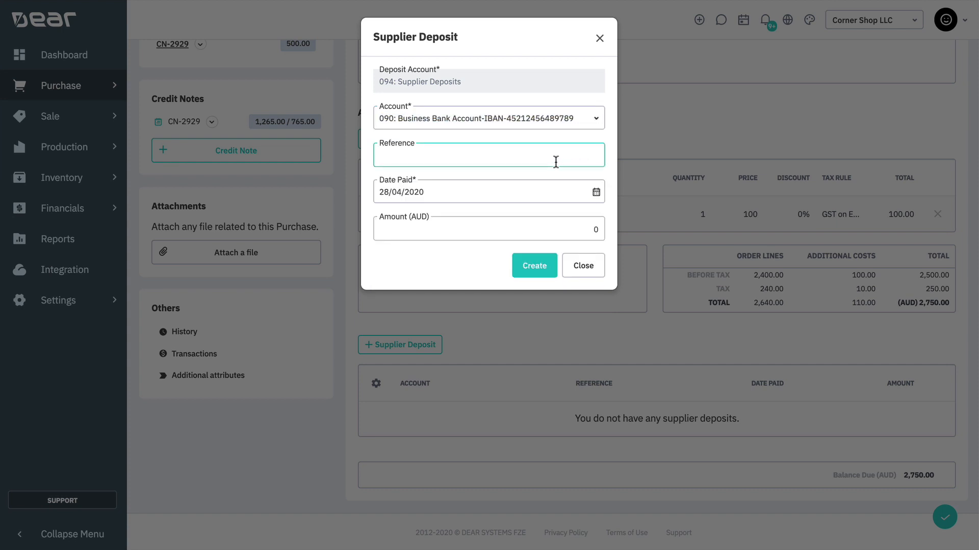
{"action": "type", "text": "Deposit"}
{"action": "left_click", "coordinate": [435, 229]}
{"action": "type", "text": "1000"}
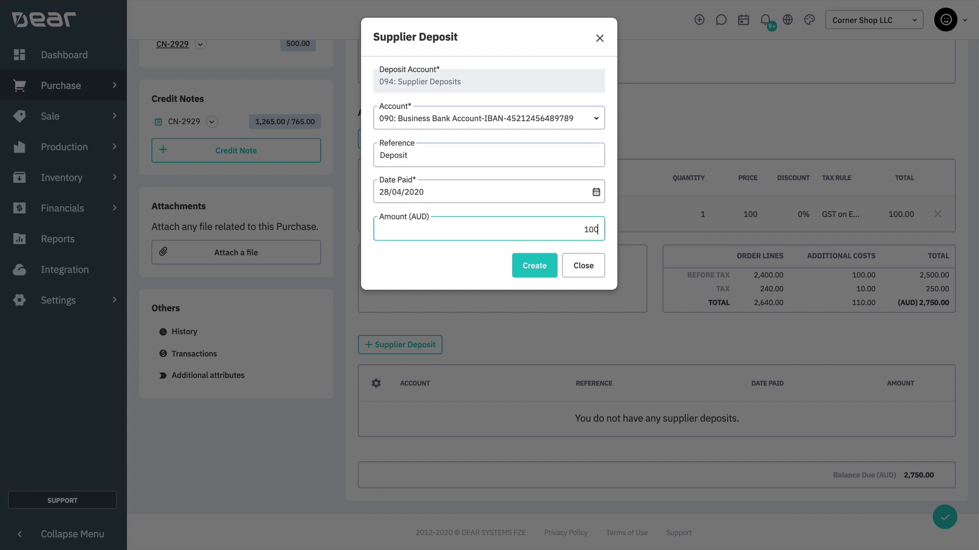
{"action": "left_click", "coordinate": [526, 273]}
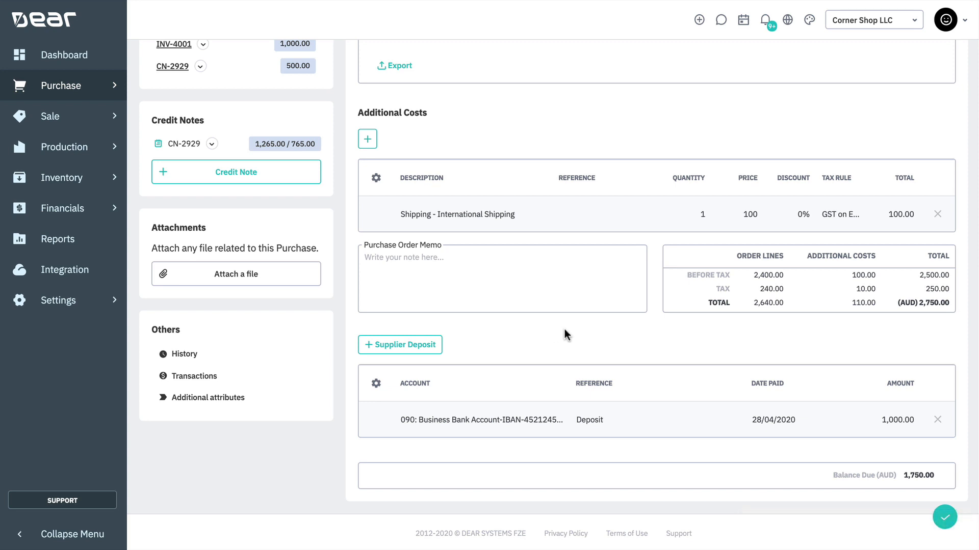
{"action": "left_click", "coordinate": [937, 419]}
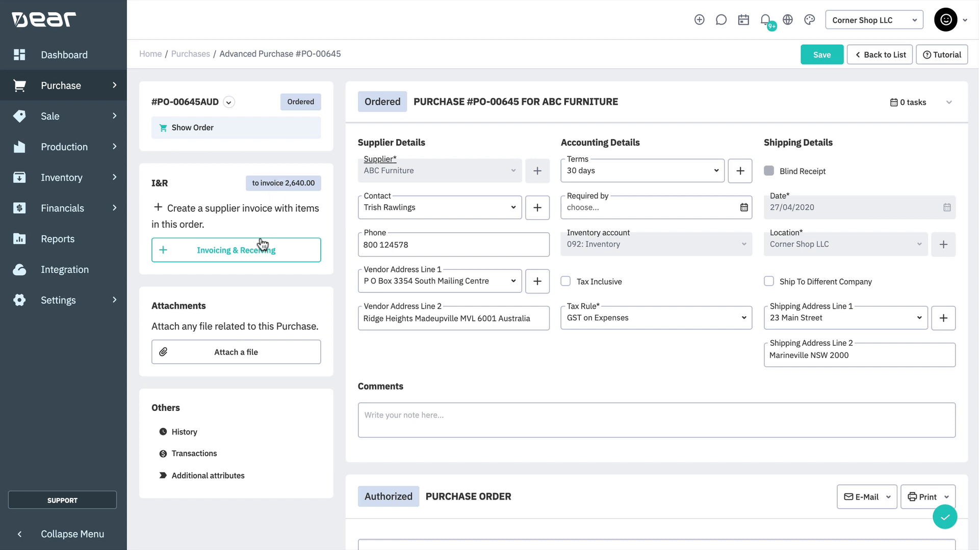
Start a new invoice for the order under Invoicing & Receiving, collapse the purchase details and enter invoice number INV-4001.
{"action": "left_click", "coordinate": [288, 260]}
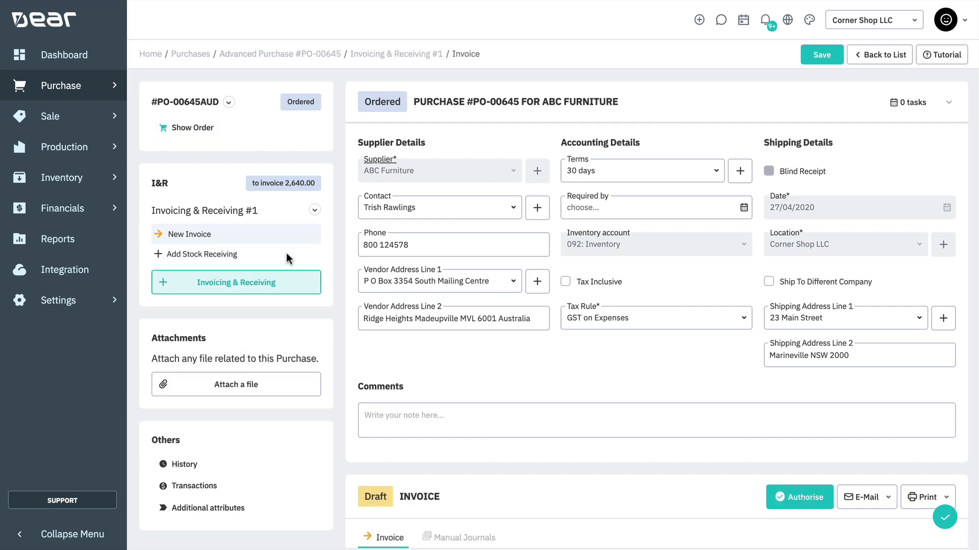
{"action": "left_click", "coordinate": [947, 103]}
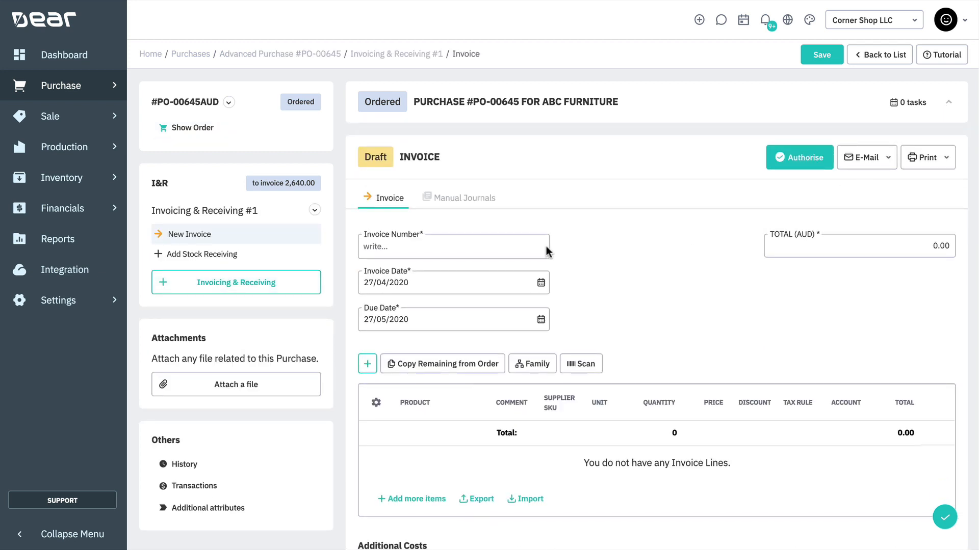
{"action": "left_click", "coordinate": [508, 246]}
{"action": "type", "text": "INV-4001"}
{"action": "left_click", "coordinate": [541, 282]}
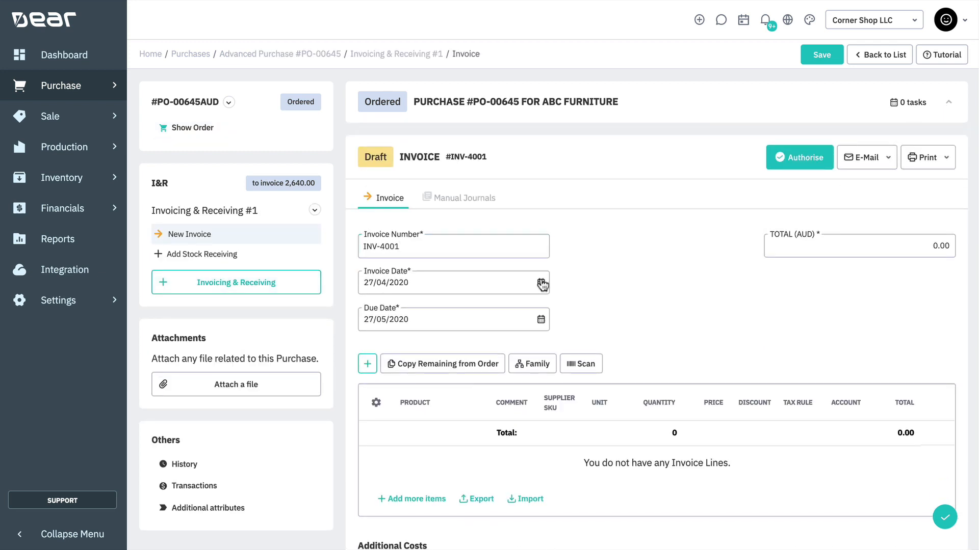
{"action": "left_click", "coordinate": [621, 307]}
{"action": "scroll", "coordinate": [619, 305], "scroll_direction": "down", "scroll_amount": 2}
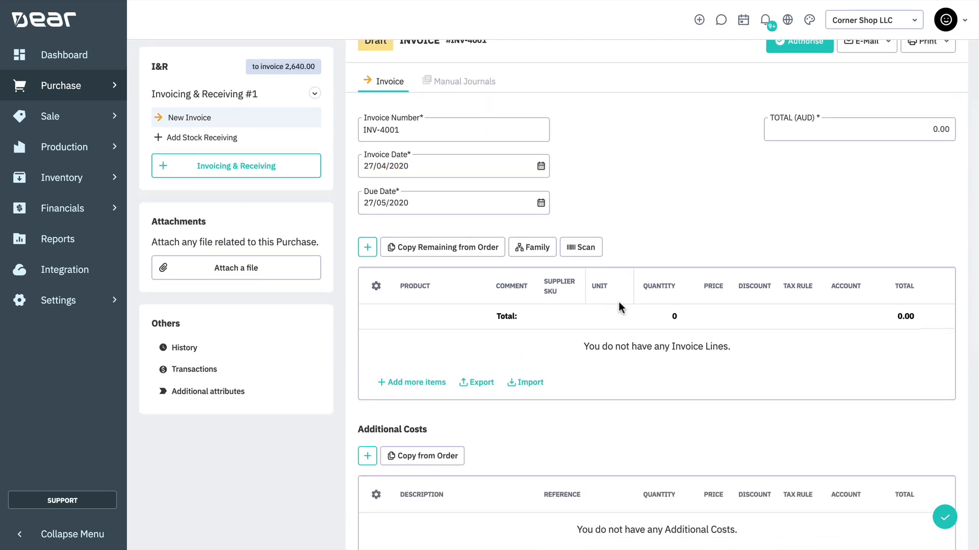
Copy the remaining order lines and the additional costs from the order into invoice INV-4001 and authorise it.
{"action": "left_click", "coordinate": [452, 250]}
{"action": "scroll", "coordinate": [484, 309], "scroll_direction": "down", "scroll_amount": 2}
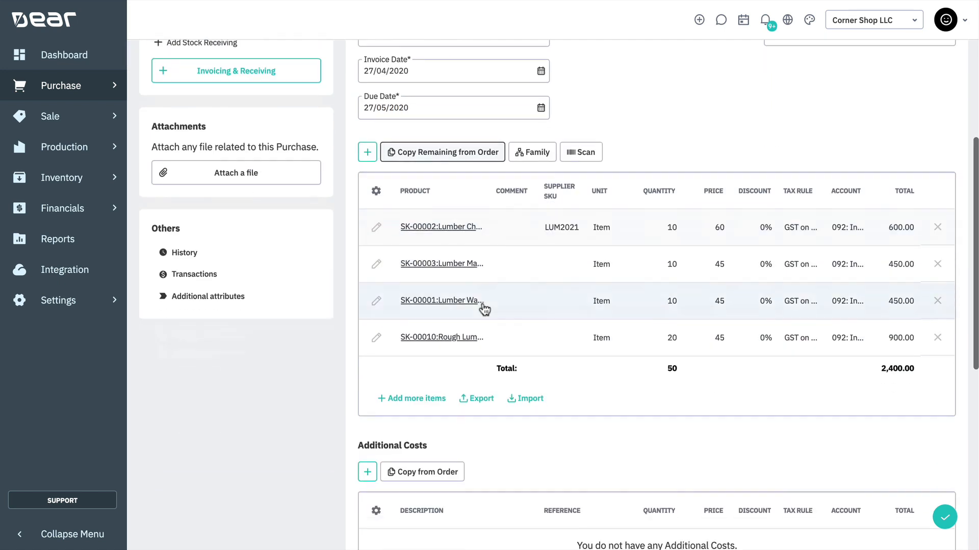
{"action": "scroll", "coordinate": [485, 309], "scroll_direction": "down", "scroll_amount": 2}
{"action": "left_click", "coordinate": [456, 398]}
{"action": "scroll", "coordinate": [625, 347], "scroll_direction": "up", "scroll_amount": 3}
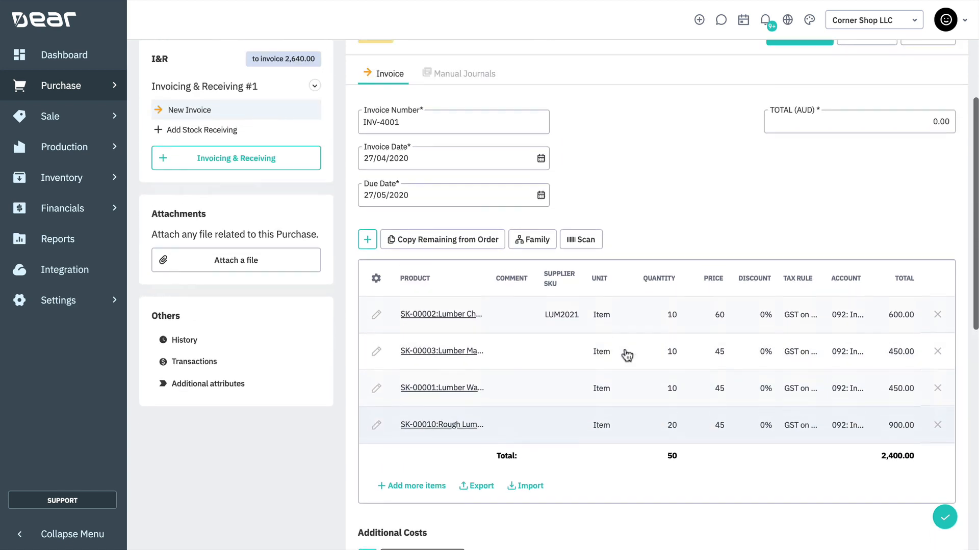
{"action": "scroll", "coordinate": [627, 356], "scroll_direction": "up", "scroll_amount": 1}
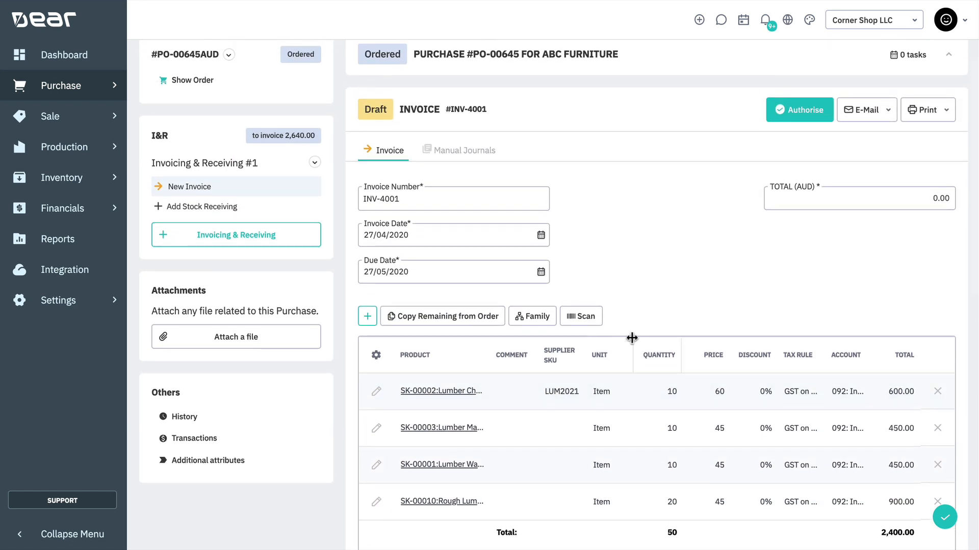
{"action": "left_click", "coordinate": [781, 106]}
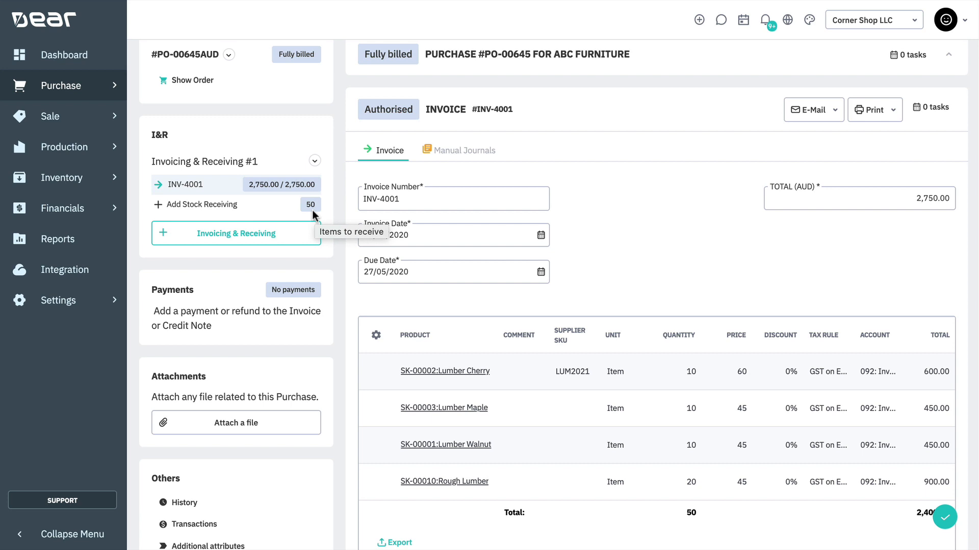
{"action": "scroll", "coordinate": [312, 210], "scroll_direction": "up", "scroll_amount": 1}
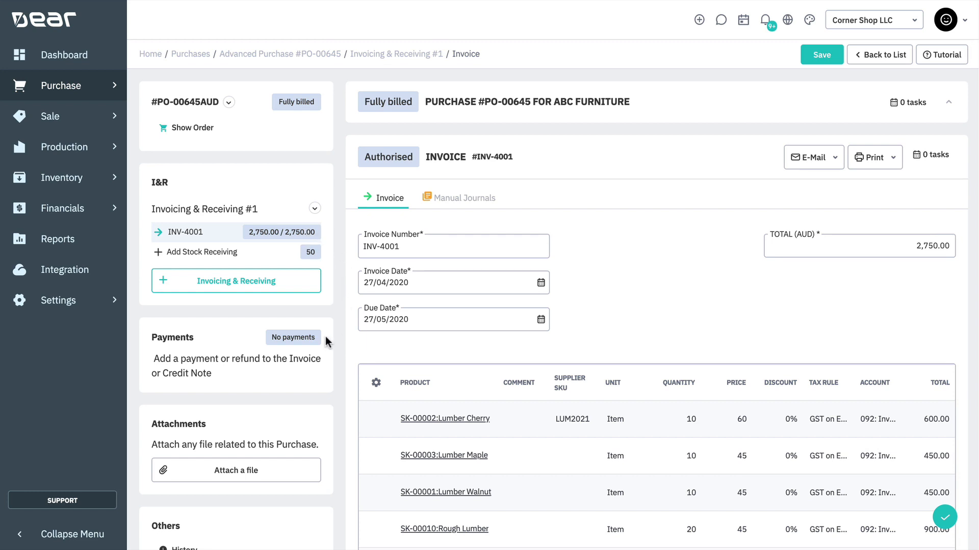
Record a payment of 1000 AUD on the invoice from the 090 Business Bank Account, dated 27/04/2020.
{"action": "scroll", "coordinate": [772, 318], "scroll_direction": "down", "scroll_amount": 11}
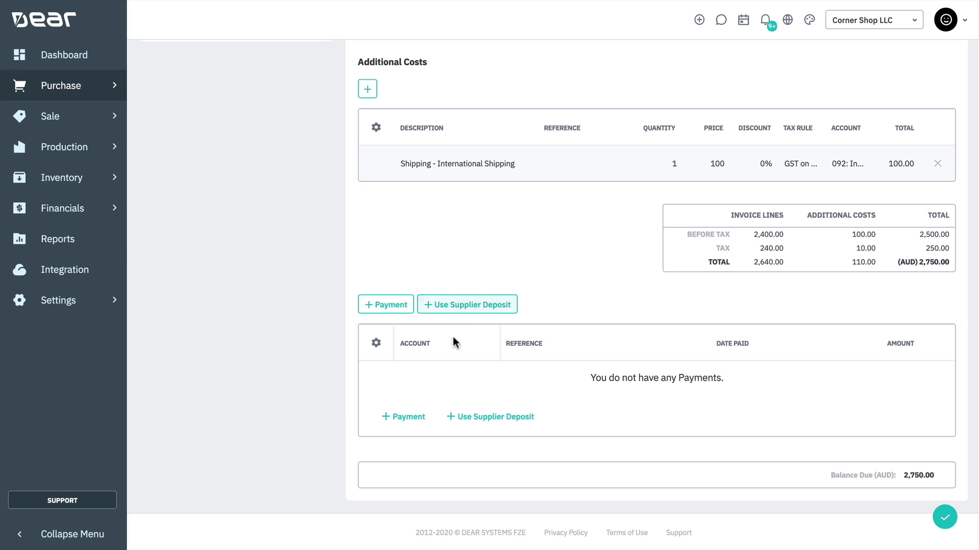
{"action": "left_click", "coordinate": [391, 305]}
{"action": "left_click", "coordinate": [490, 385]}
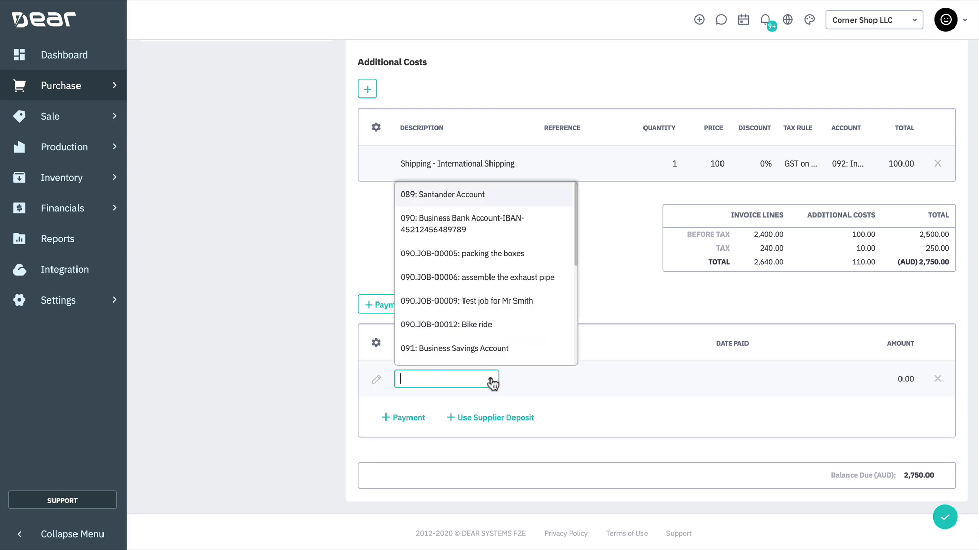
{"action": "left_click", "coordinate": [483, 230]}
{"action": "left_click", "coordinate": [809, 391]}
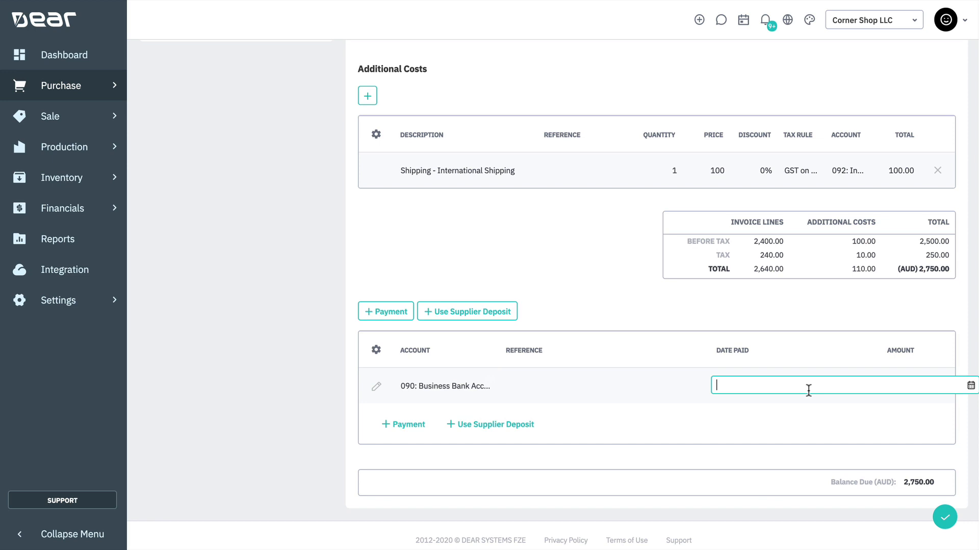
{"action": "left_click", "coordinate": [970, 385]}
{"action": "left_click", "coordinate": [747, 326]}
{"action": "left_click", "coordinate": [893, 388]}
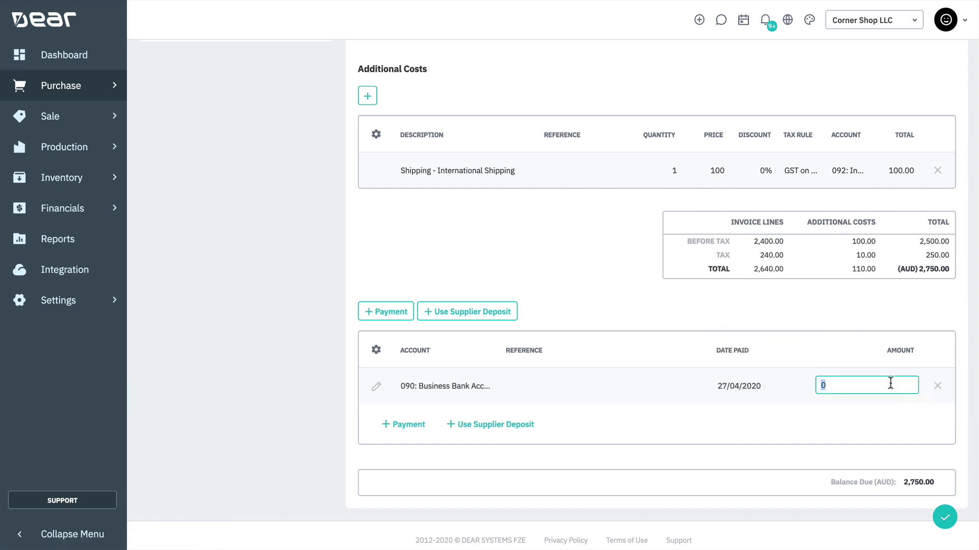
{"action": "type", "text": "1000"}
{"action": "left_click", "coordinate": [814, 332]}
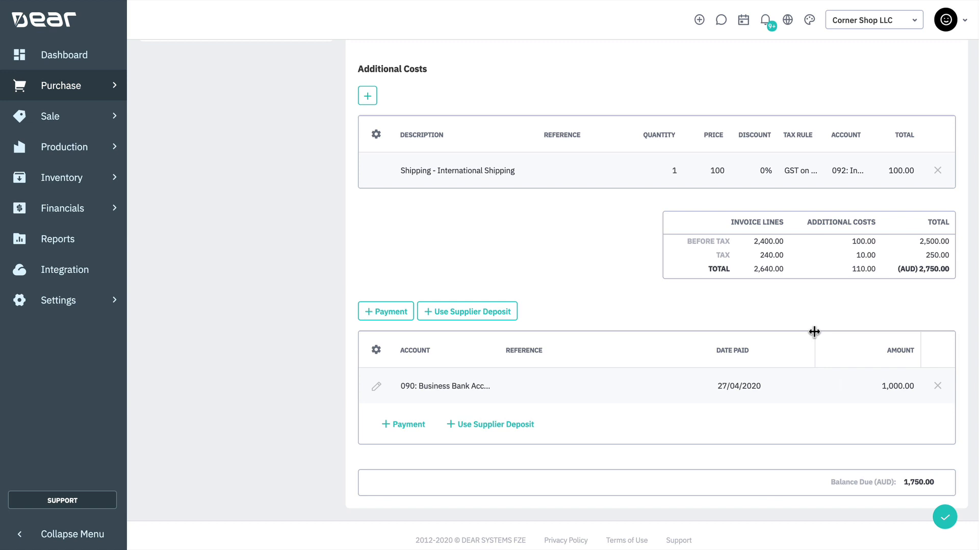
{"action": "scroll", "coordinate": [814, 331], "scroll_direction": "up", "scroll_amount": 10}
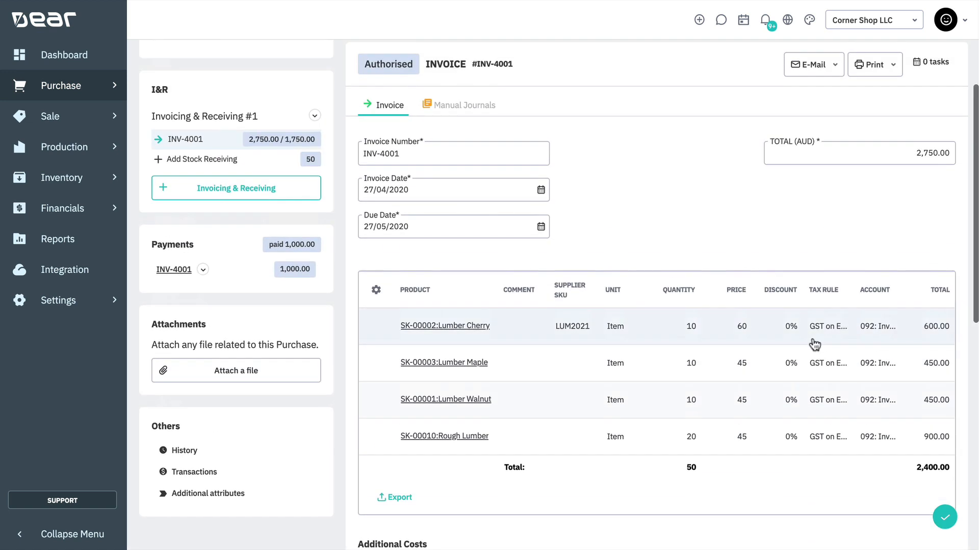
{"action": "scroll", "coordinate": [814, 341], "scroll_direction": "up", "scroll_amount": 1}
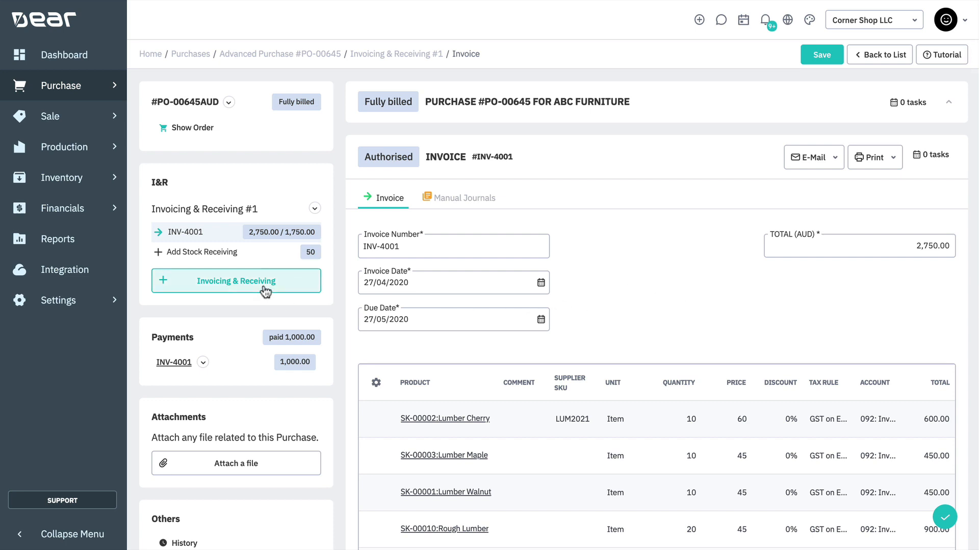
Add a stock receiving dated 26/04/2020 and fill it with the lines copied from the invoice.
{"action": "left_click", "coordinate": [173, 260]}
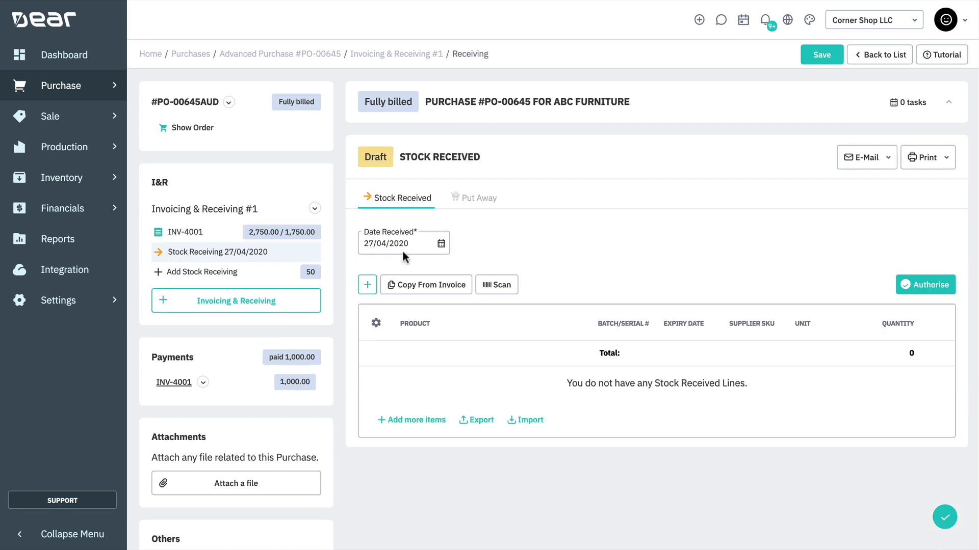
{"action": "left_click", "coordinate": [441, 243]}
{"action": "left_click", "coordinate": [373, 401]}
{"action": "left_click", "coordinate": [467, 286]}
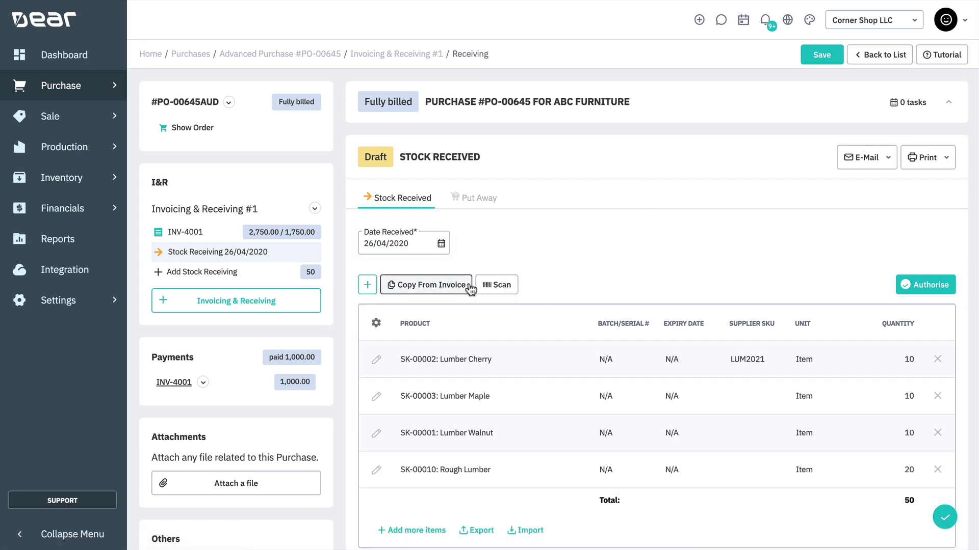
Remove Lumber Walnut and Rough Lumber from the stock receiving, and authorise both its stock received and put away stages.
{"action": "left_click", "coordinate": [937, 432]}
{"action": "left_click", "coordinate": [937, 432]}
{"action": "left_click", "coordinate": [919, 284]}
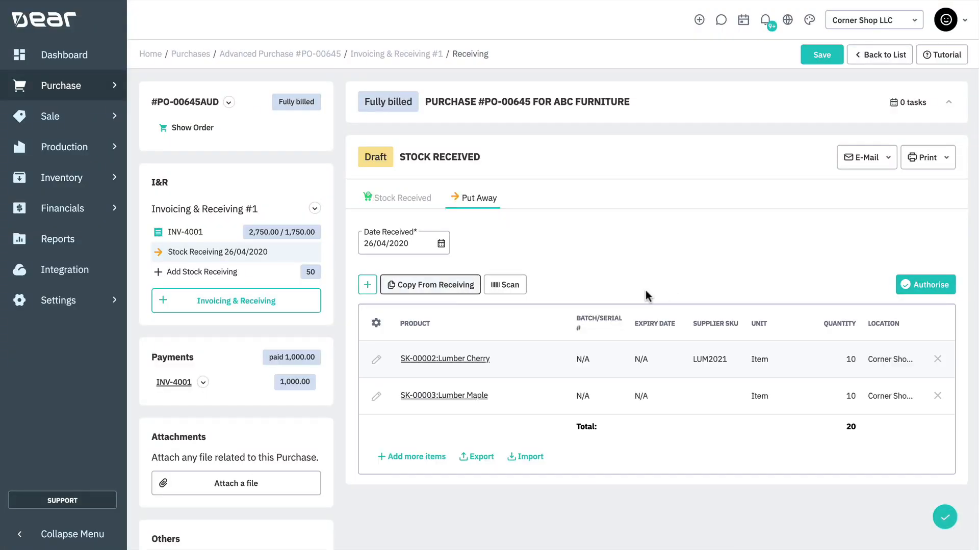
{"action": "left_click", "coordinate": [918, 284]}
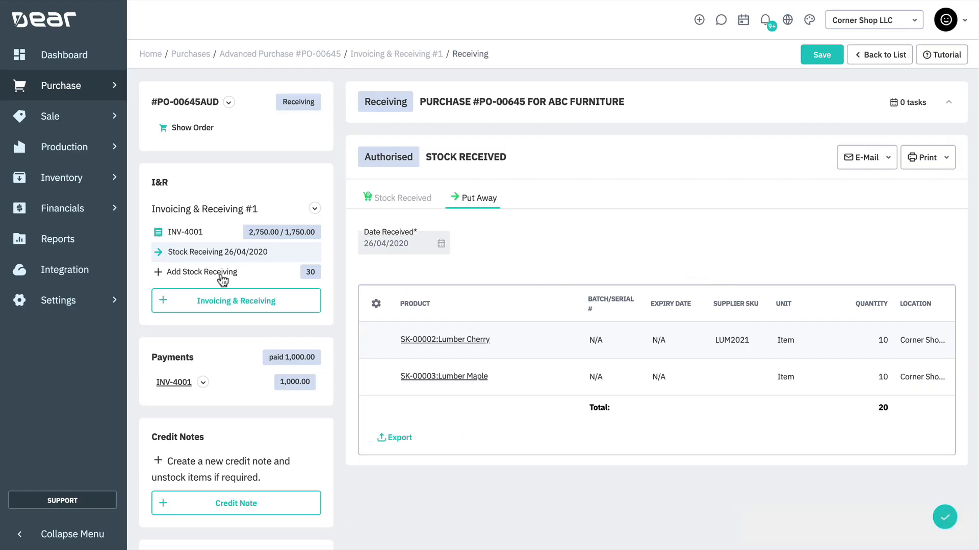
Add a second stock receiving for Lumber Walnut only, leaving out Rough Lumber, and authorise its stock received and put away stages.
{"action": "left_click", "coordinate": [221, 274]}
{"action": "left_click", "coordinate": [436, 290]}
{"action": "left_click", "coordinate": [937, 397]}
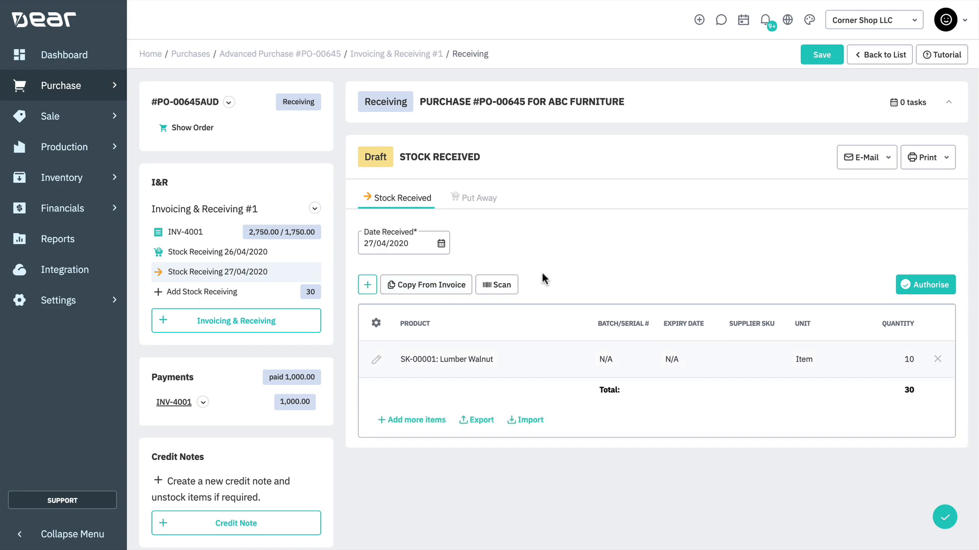
{"action": "left_click", "coordinate": [943, 285]}
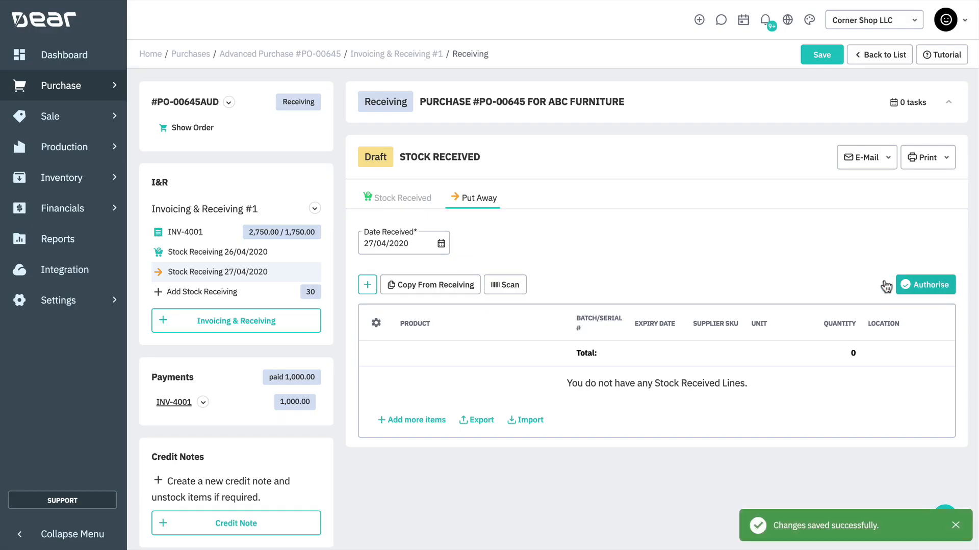
{"action": "left_click", "coordinate": [904, 286]}
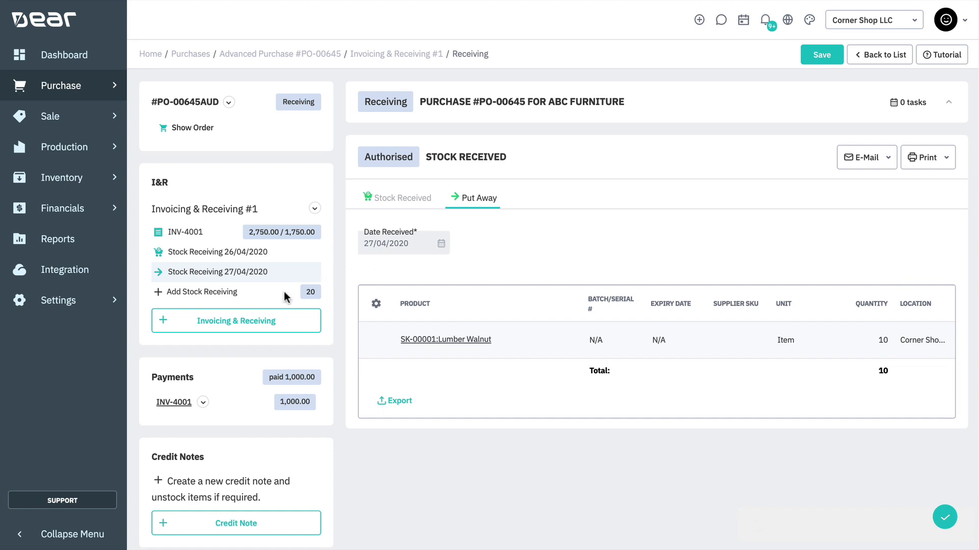
Add another stock receiving with the remaining lines copied from the invoice, and authorise its stock received and put away stages.
{"action": "left_click", "coordinate": [212, 292]}
{"action": "left_click", "coordinate": [444, 286]}
{"action": "left_click", "coordinate": [903, 287]}
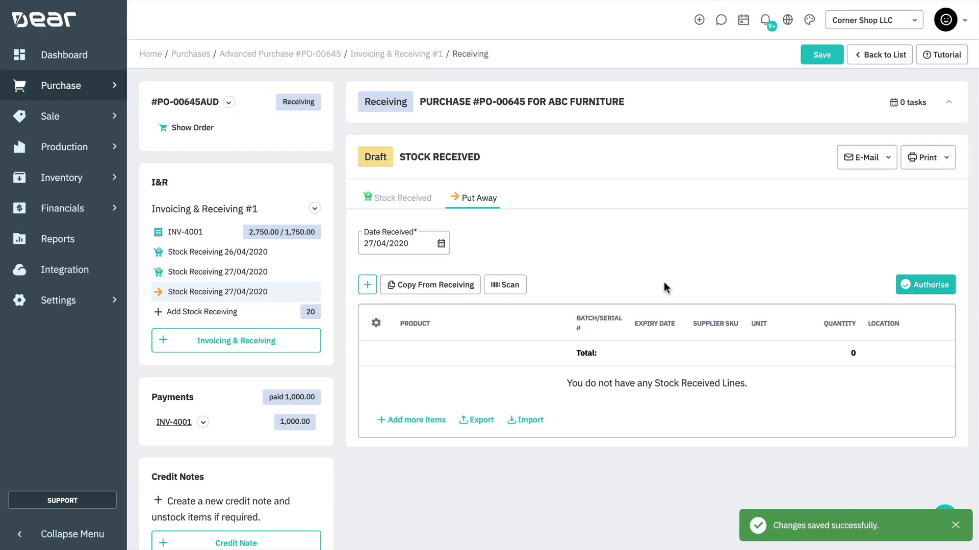
{"action": "left_click", "coordinate": [931, 290]}
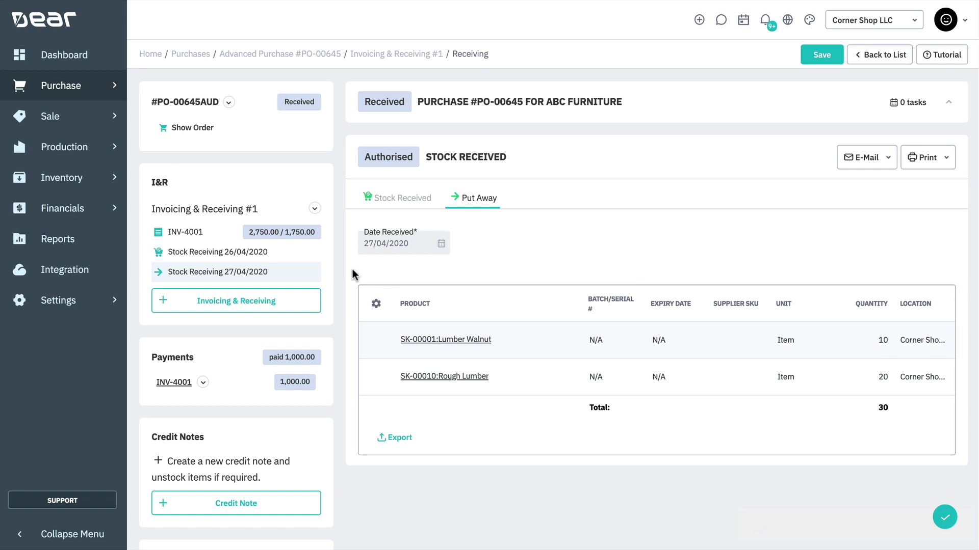
Create a credit note numbered CN-2929 for invoice INV-4001.
{"action": "scroll", "coordinate": [353, 269], "scroll_direction": "down", "scroll_amount": 4}
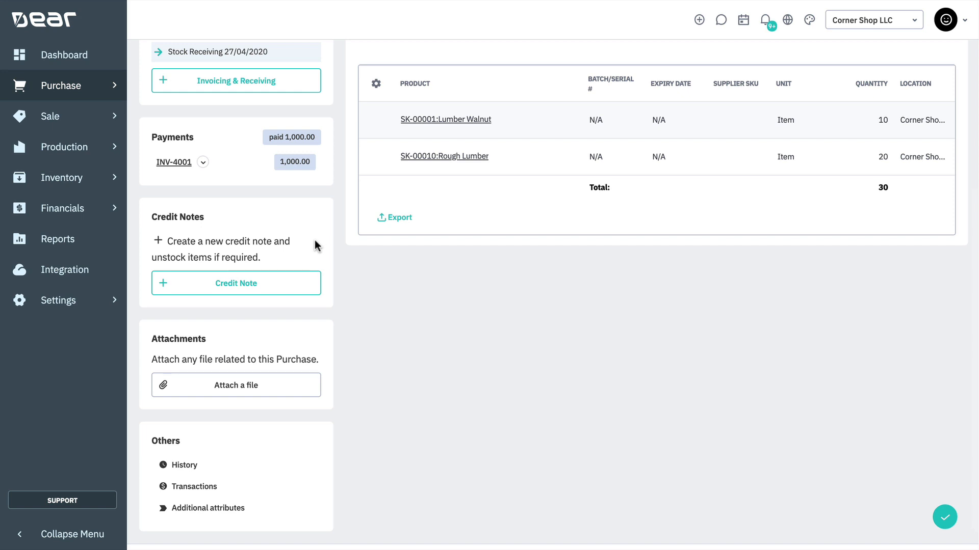
{"action": "left_click", "coordinate": [297, 285]}
{"action": "scroll", "coordinate": [506, 196], "scroll_direction": "up", "scroll_amount": 3}
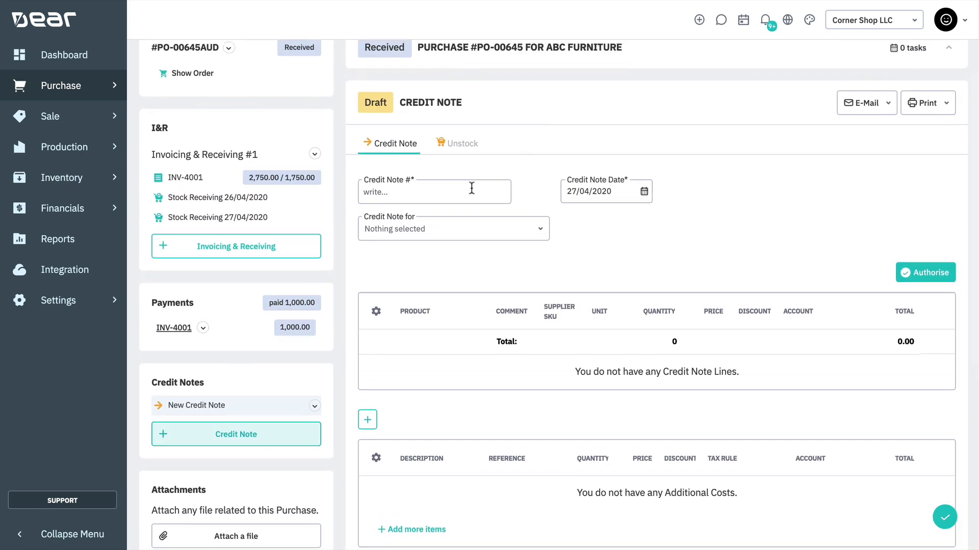
{"action": "left_click", "coordinate": [458, 198]}
{"action": "type", "text": "CN-2929"}
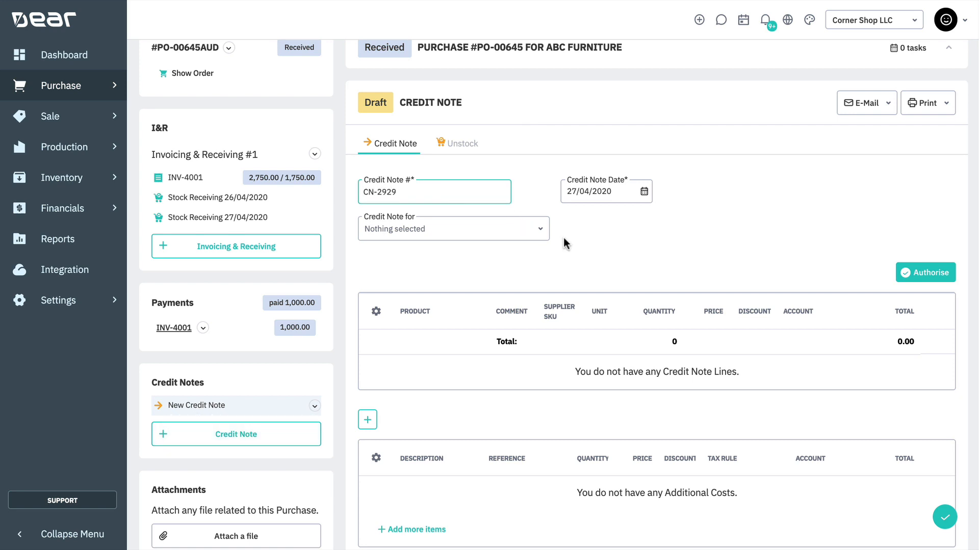
{"action": "left_click", "coordinate": [541, 236]}
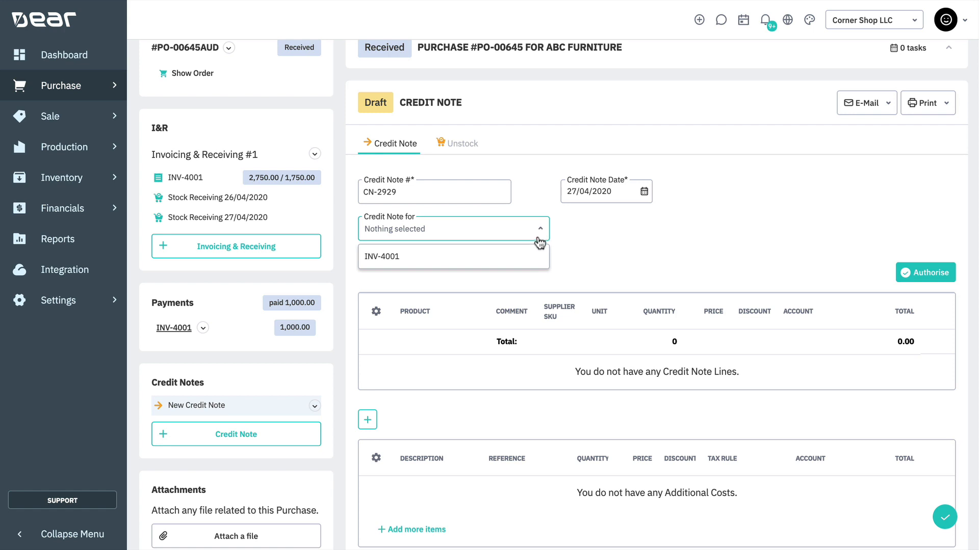
{"action": "left_click", "coordinate": [506, 261]}
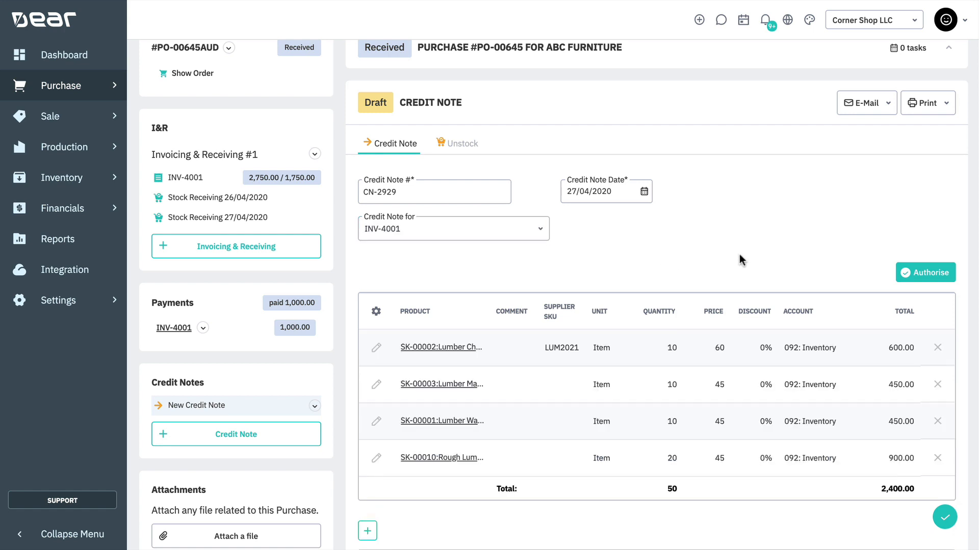
Remove the Rough Lumber and Lumber Walnut lines from the credit note.
{"action": "scroll", "coordinate": [739, 258], "scroll_direction": "down", "scroll_amount": 3}
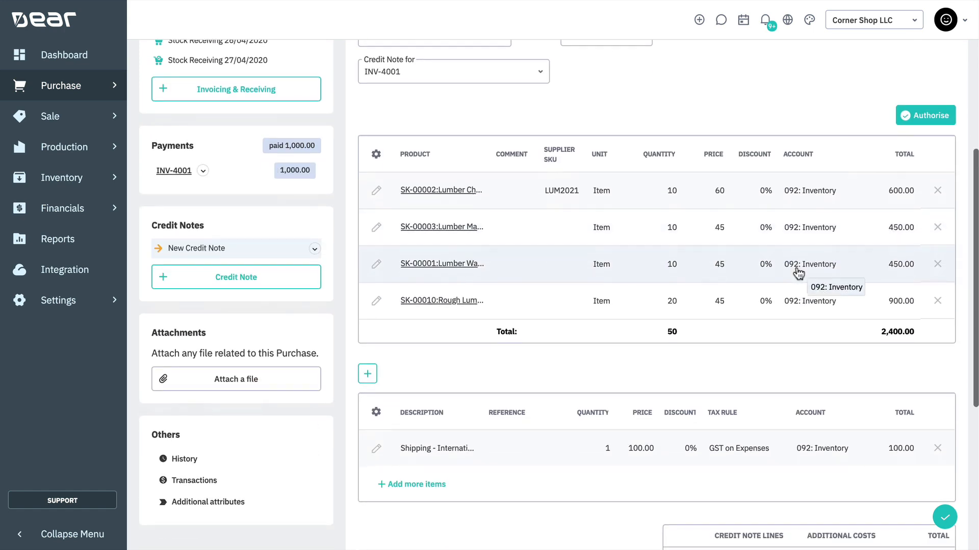
{"action": "left_click", "coordinate": [937, 301]}
{"action": "left_click", "coordinate": [937, 264]}
{"action": "scroll", "coordinate": [910, 294], "scroll_direction": "down", "scroll_amount": 5}
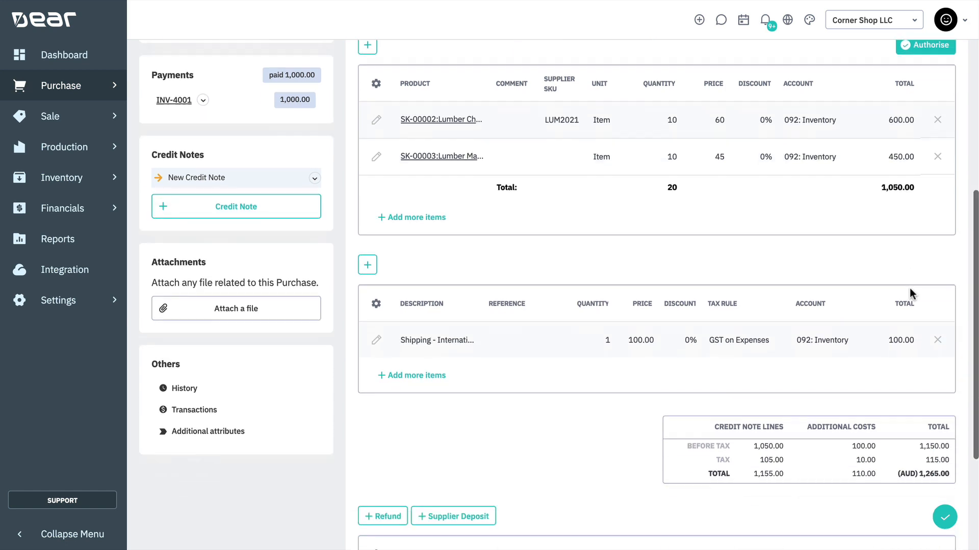
Authorise the credit note, copy its lines into the unstock and authorise the unstock.
{"action": "scroll", "coordinate": [787, 263], "scroll_direction": "up", "scroll_amount": 6}
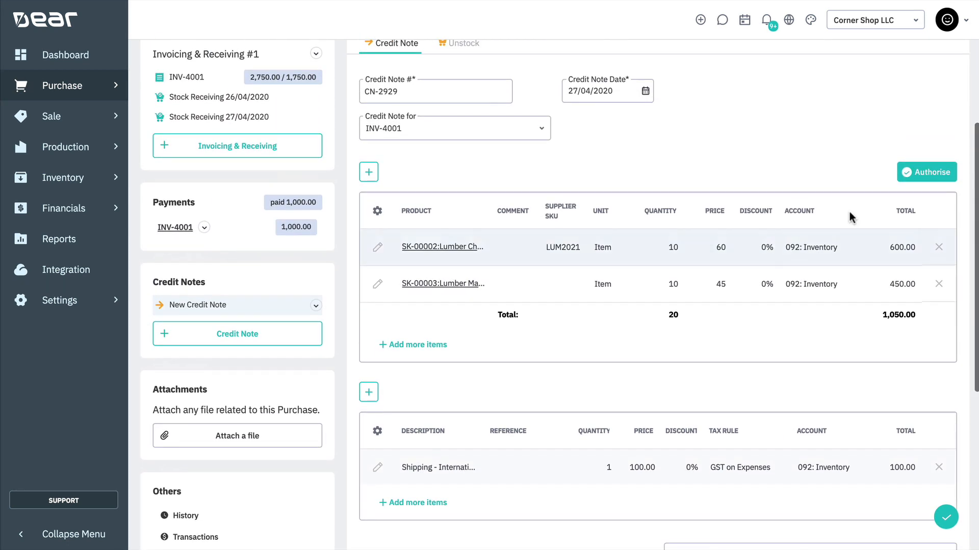
{"action": "left_click", "coordinate": [908, 174]}
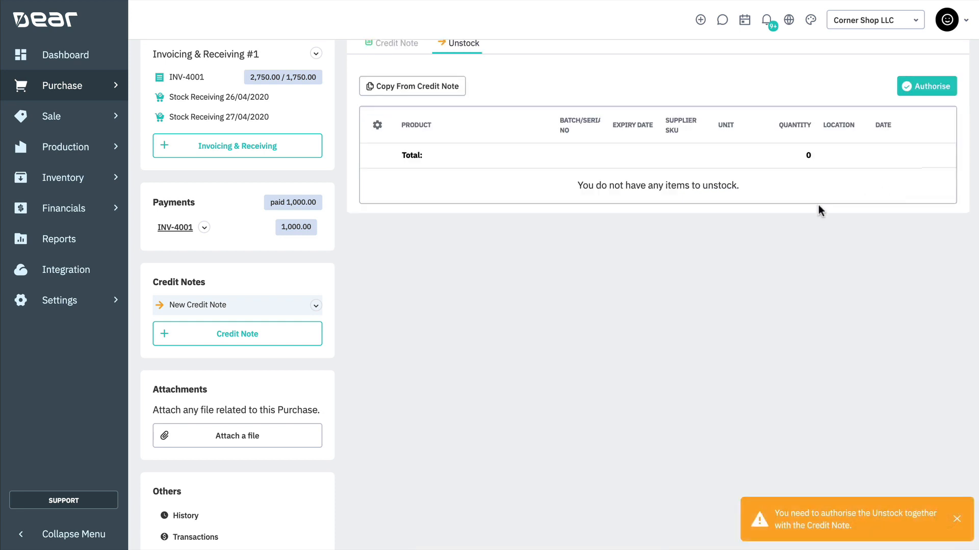
{"action": "scroll", "coordinate": [730, 201], "scroll_direction": "up", "scroll_amount": 1}
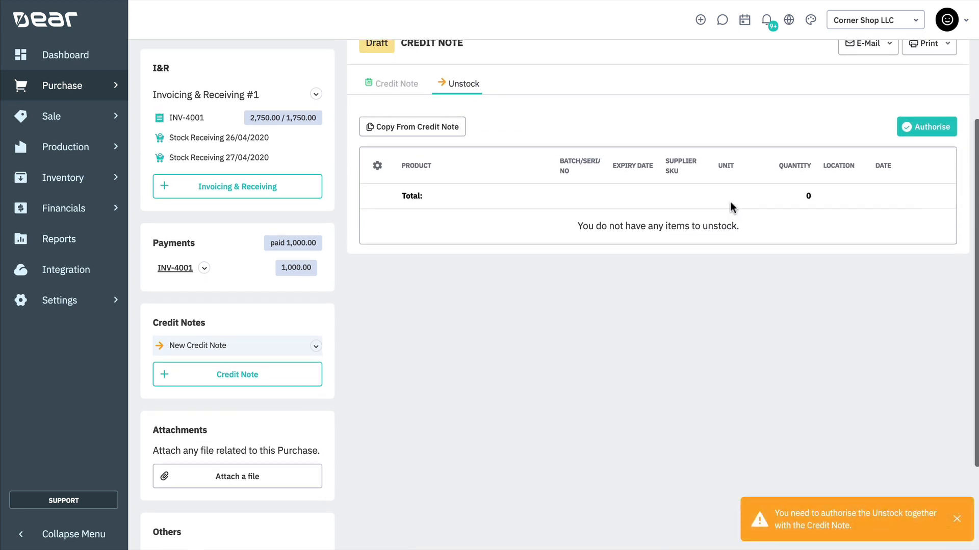
{"action": "left_click", "coordinate": [424, 137]}
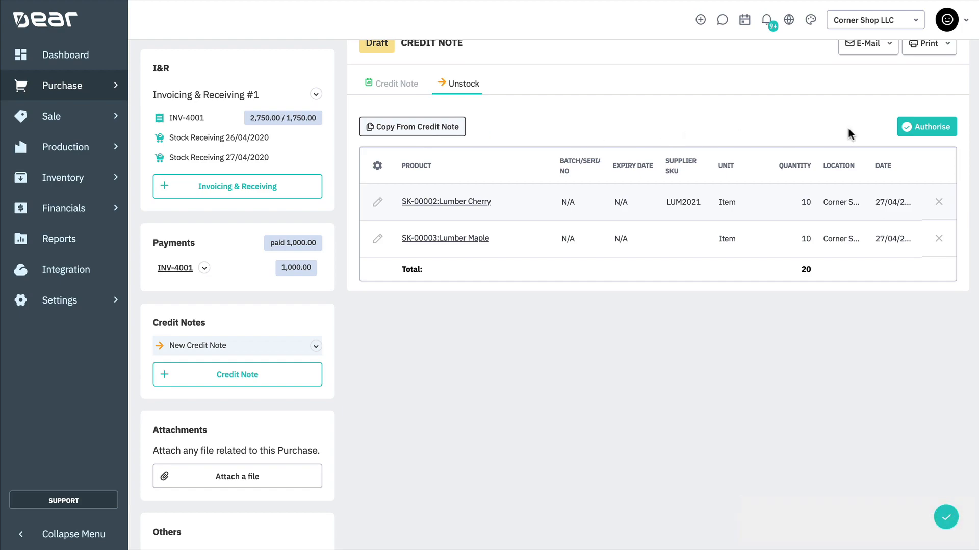
{"action": "left_click", "coordinate": [918, 134]}
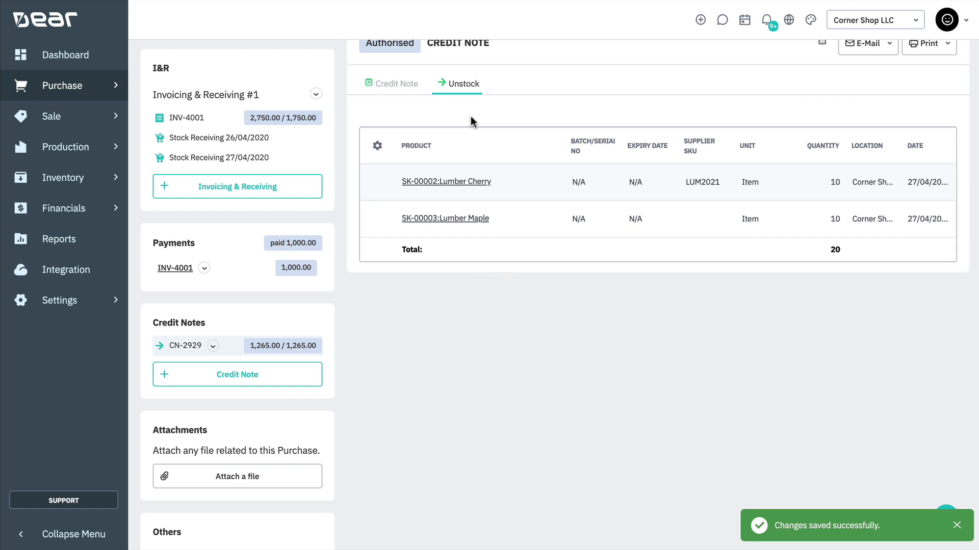
Record a supplier deposit of 500 AUD against credit note CN-2929 with the reference Credit.
{"action": "left_click", "coordinate": [394, 93]}
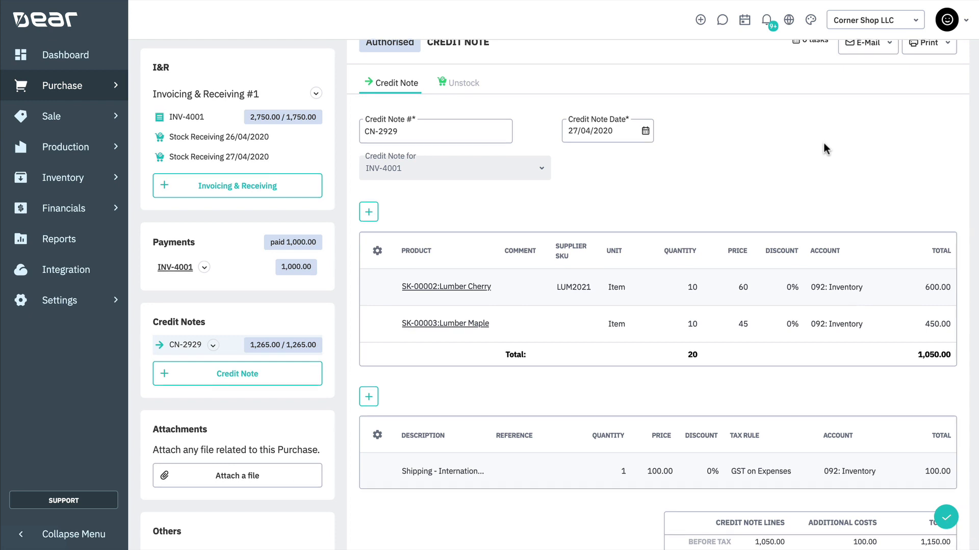
{"action": "scroll", "coordinate": [823, 147], "scroll_direction": "down", "scroll_amount": 5}
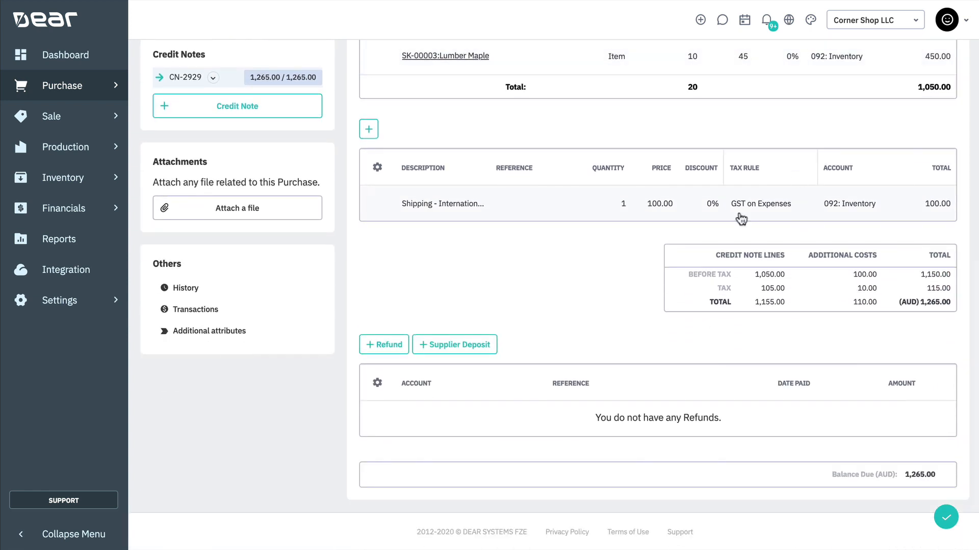
{"action": "left_click", "coordinate": [483, 345]}
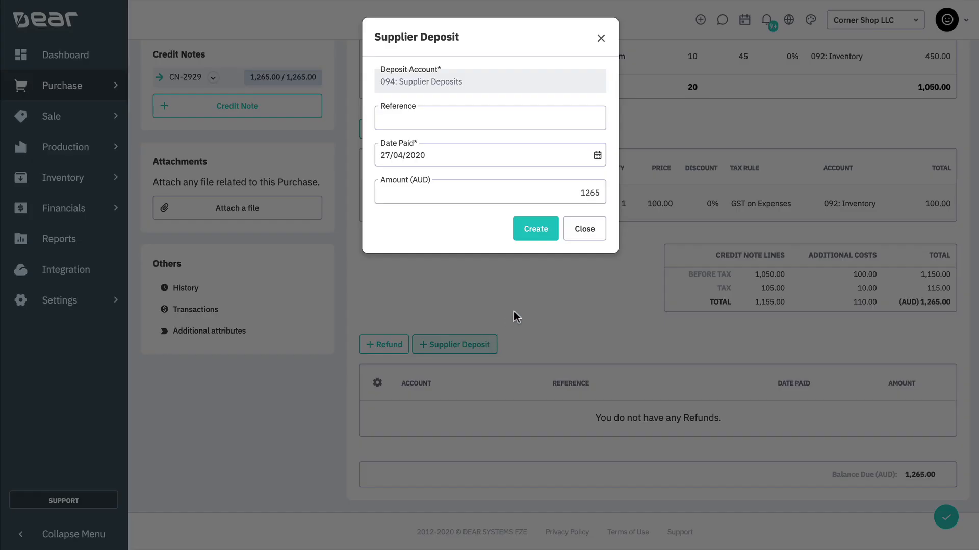
{"action": "left_click", "coordinate": [472, 125]}
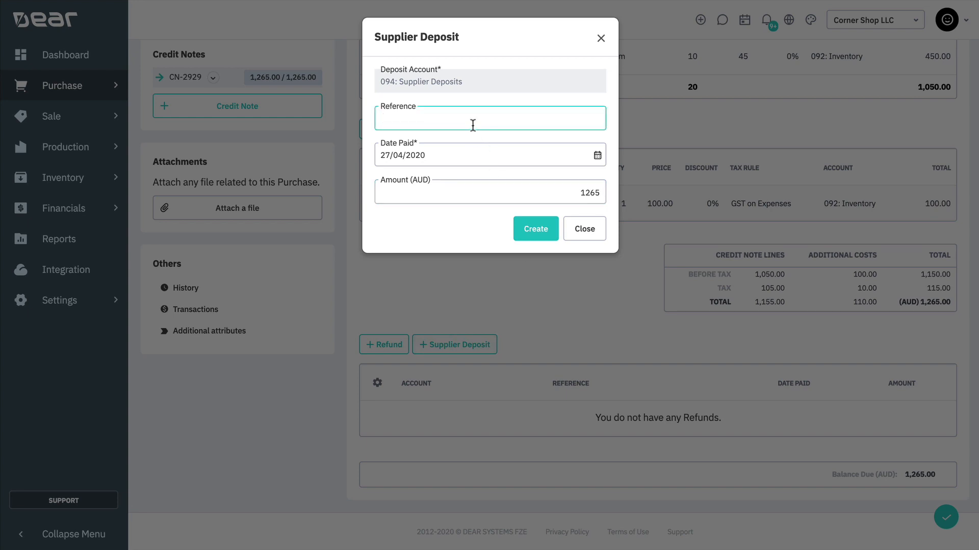
{"action": "type", "text": "Credit"}
{"action": "left_click", "coordinate": [576, 195]}
{"action": "type", "text": "500"}
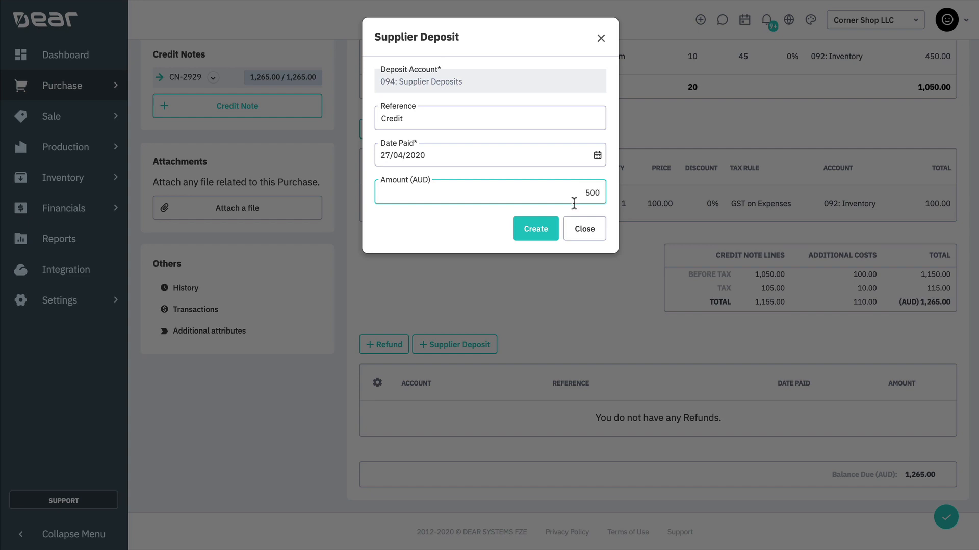
{"action": "left_click", "coordinate": [529, 236]}
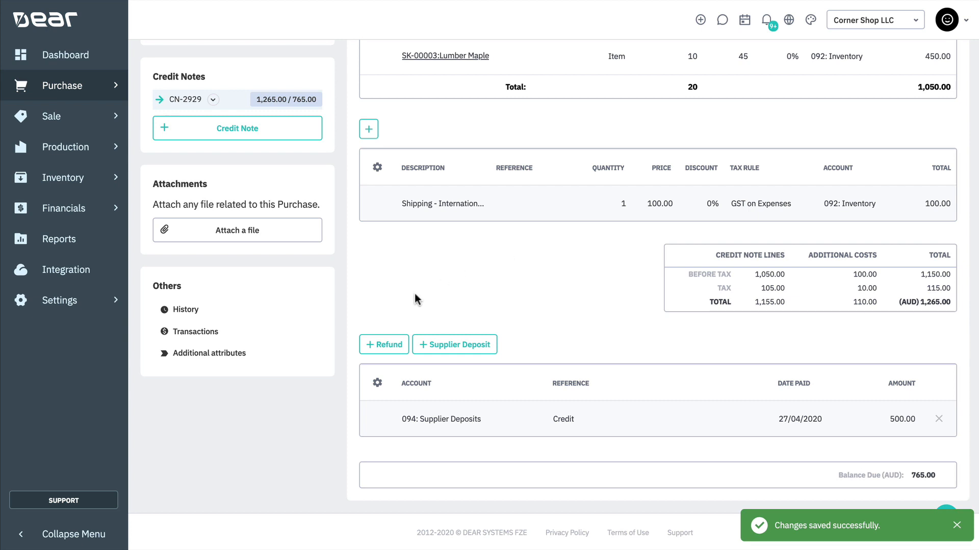
Add a refund line to the credit note using the 090 Business Bank Account and the reference Refund.
{"action": "left_click", "coordinate": [387, 344]}
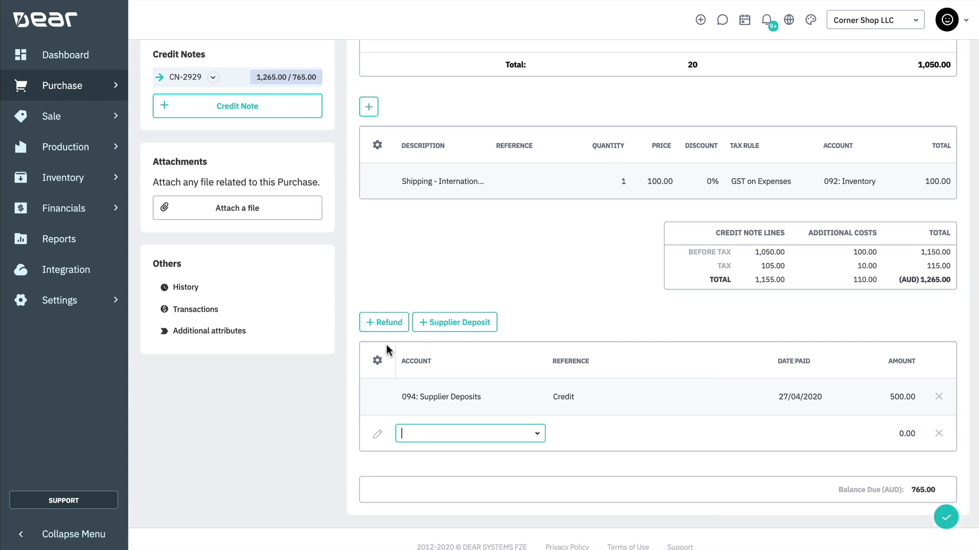
{"action": "left_click", "coordinate": [537, 435]}
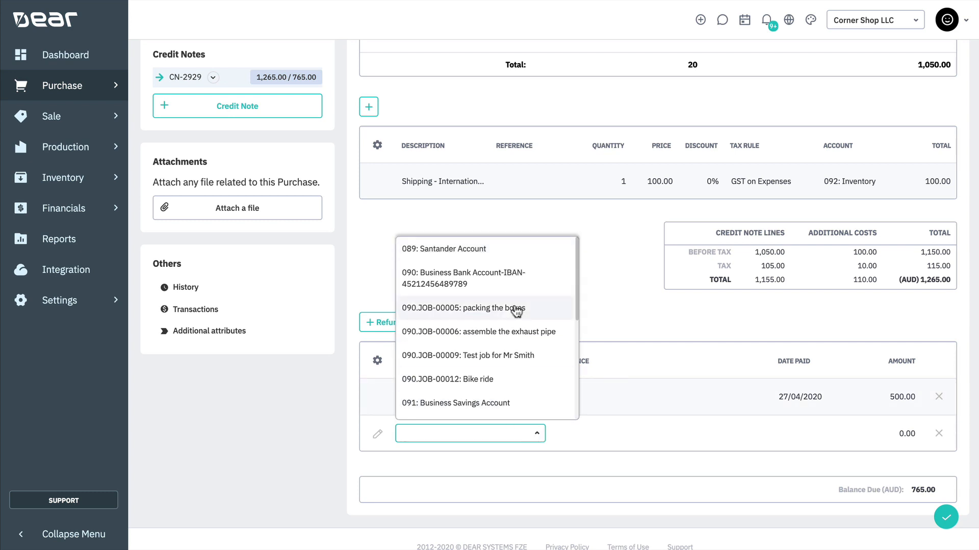
{"action": "left_click", "coordinate": [510, 280]}
{"action": "left_click", "coordinate": [589, 415]}
{"action": "type", "text": "Refund"}
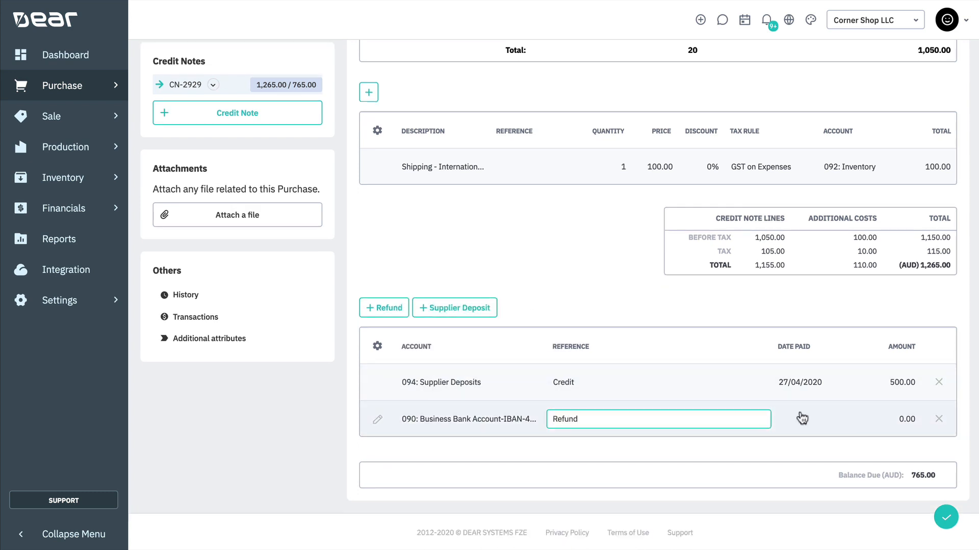
Set the new refund line's payment date to 27/04/2020 and its amount to 765.
{"action": "left_click", "coordinate": [802, 418]}
{"action": "left_click", "coordinate": [837, 418]}
{"action": "left_click", "coordinate": [804, 355]}
{"action": "left_click", "coordinate": [895, 415]}
{"action": "type", "text": "7"}
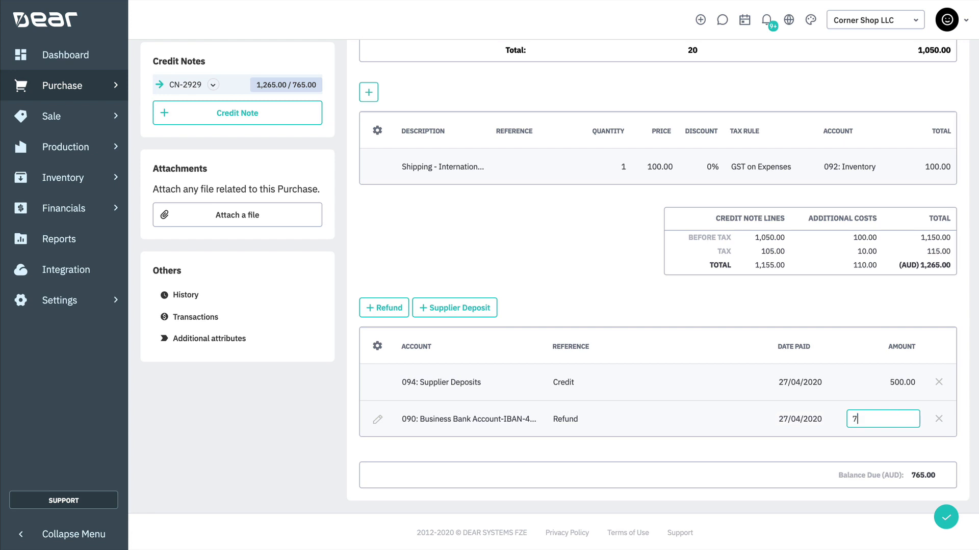
{"action": "type", "text": "65"}
{"action": "left_click", "coordinate": [821, 454]}
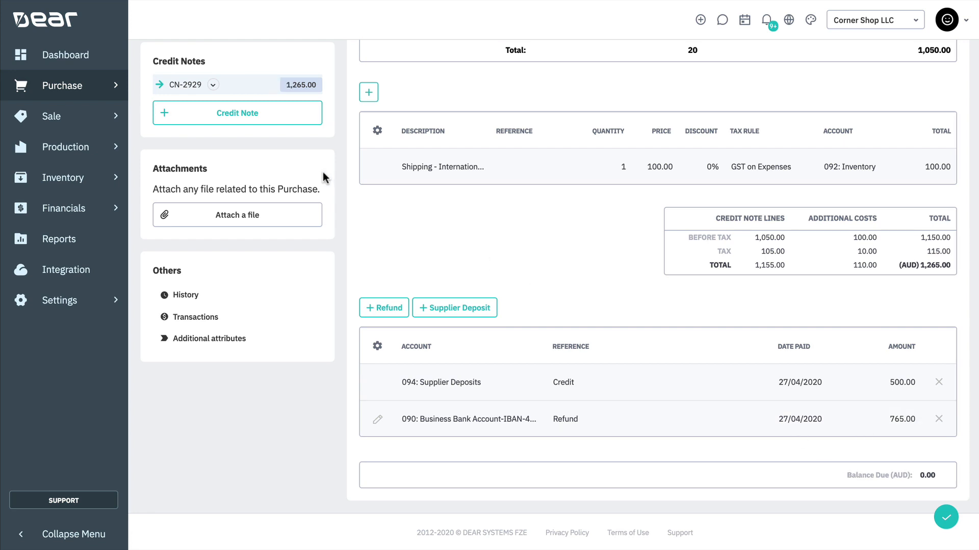
Review the purchase's history, transactions and additional attributes, and return to the history log.
{"action": "left_click", "coordinate": [210, 295]}
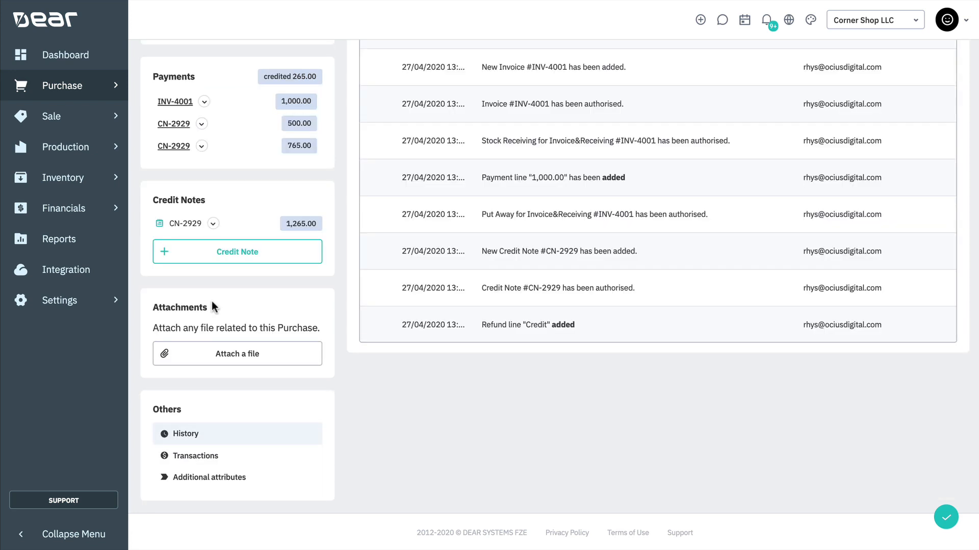
{"action": "left_click", "coordinate": [198, 458]}
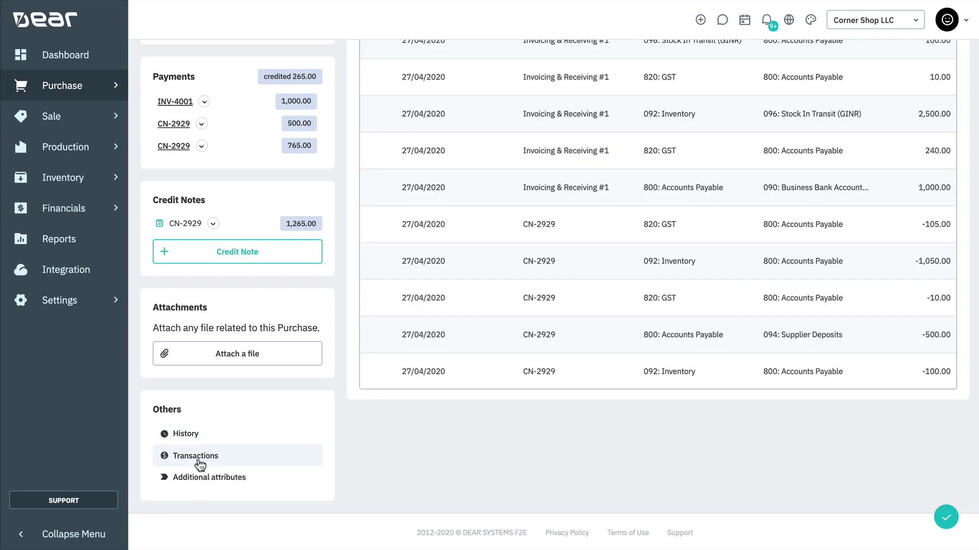
{"action": "left_click", "coordinate": [200, 480]}
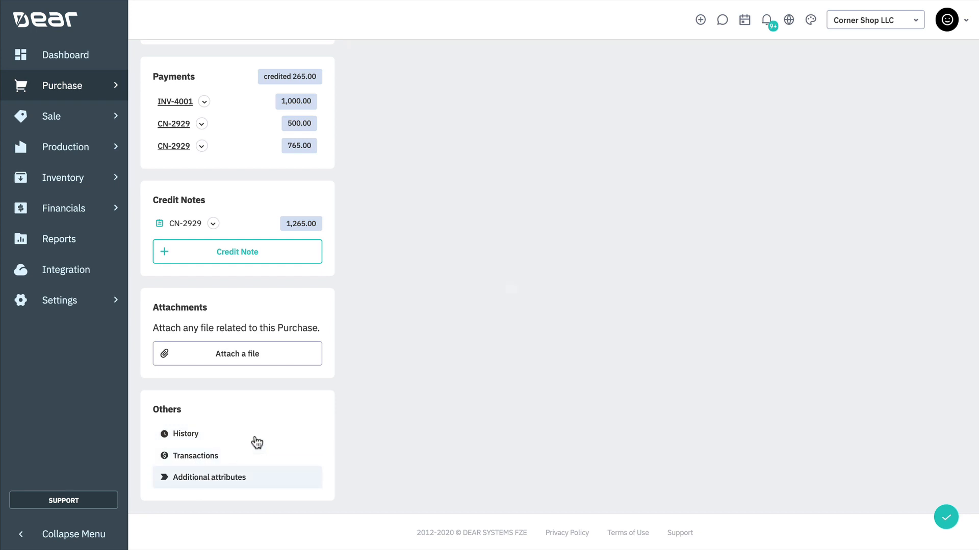
{"action": "left_click", "coordinate": [225, 436]}
{"action": "scroll", "coordinate": [296, 433], "scroll_direction": "up", "scroll_amount": 4}
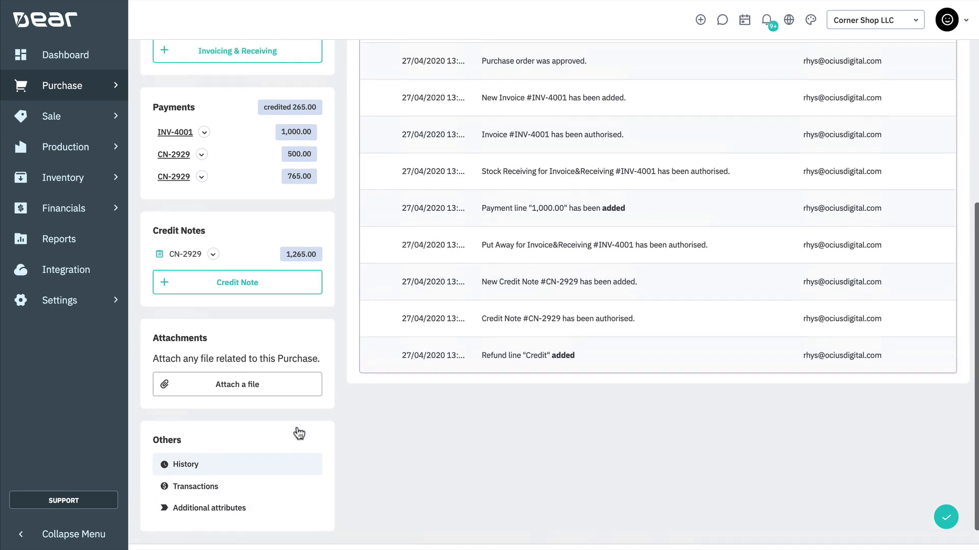